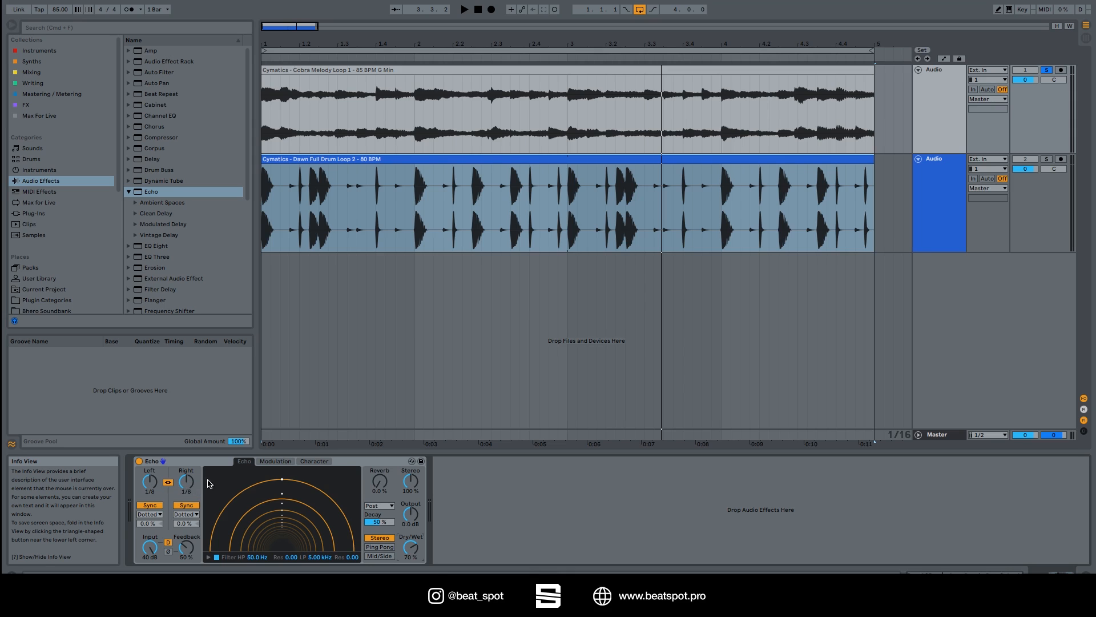
- Set the linked Echo delay times to 1/16 and toggle the stereo link off and on again
{"action": "left_click_drag", "start_coordinate": [181, 490], "coordinate": [181, 498]}
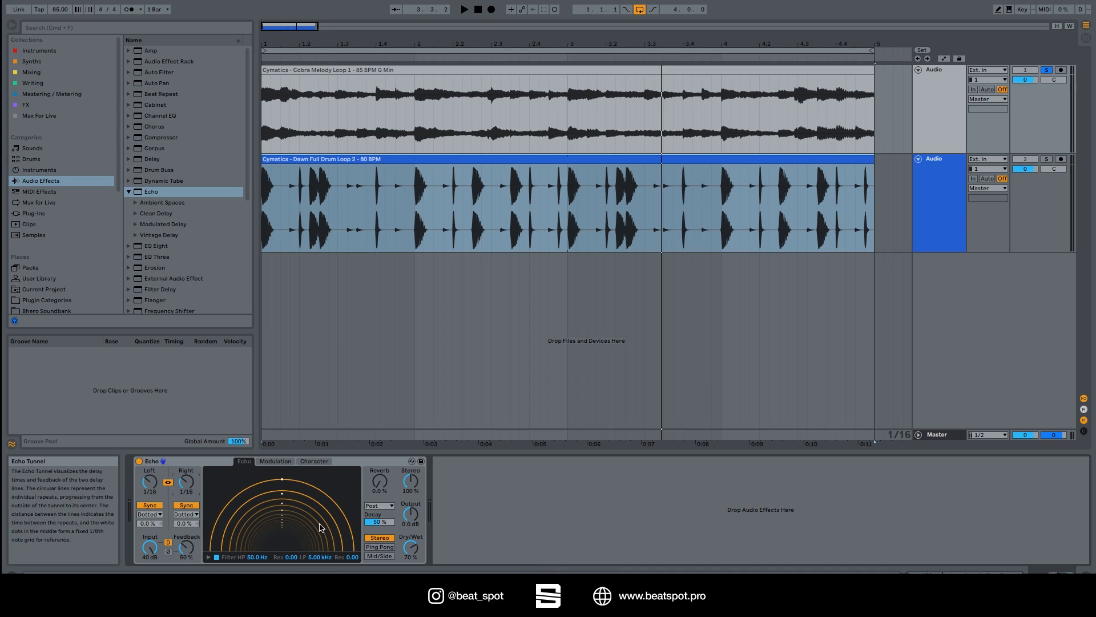
{"action": "left_click", "coordinate": [168, 483]}
{"action": "left_click", "coordinate": [168, 483]}
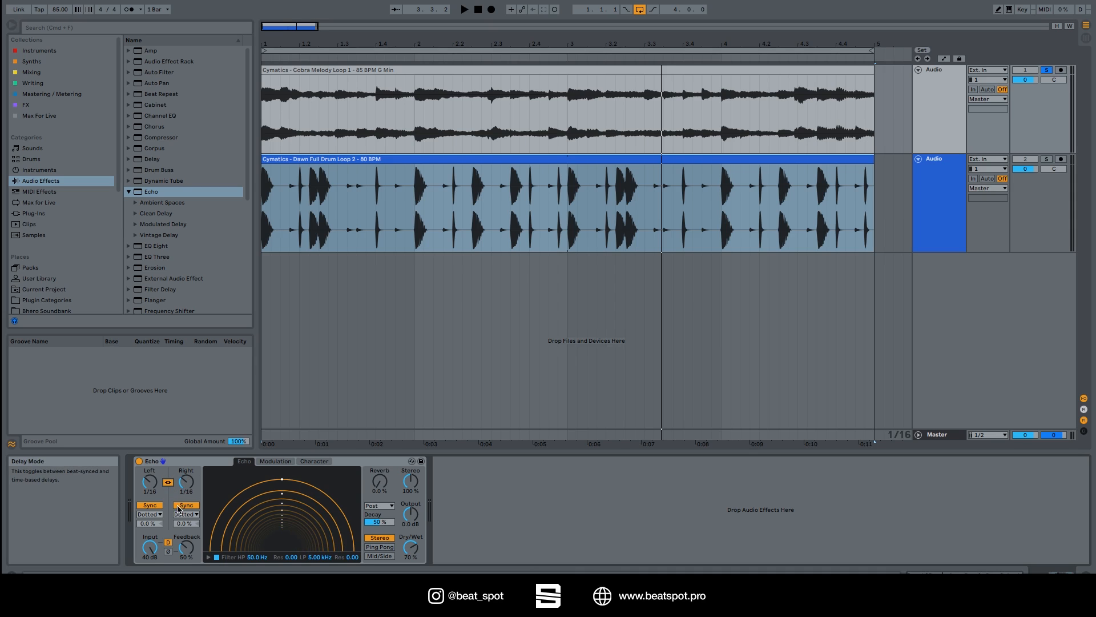
- Set the left delay to 943 ms in Time mode, unlinked from the right channel in Sync mode
{"action": "left_click", "coordinate": [186, 506]}
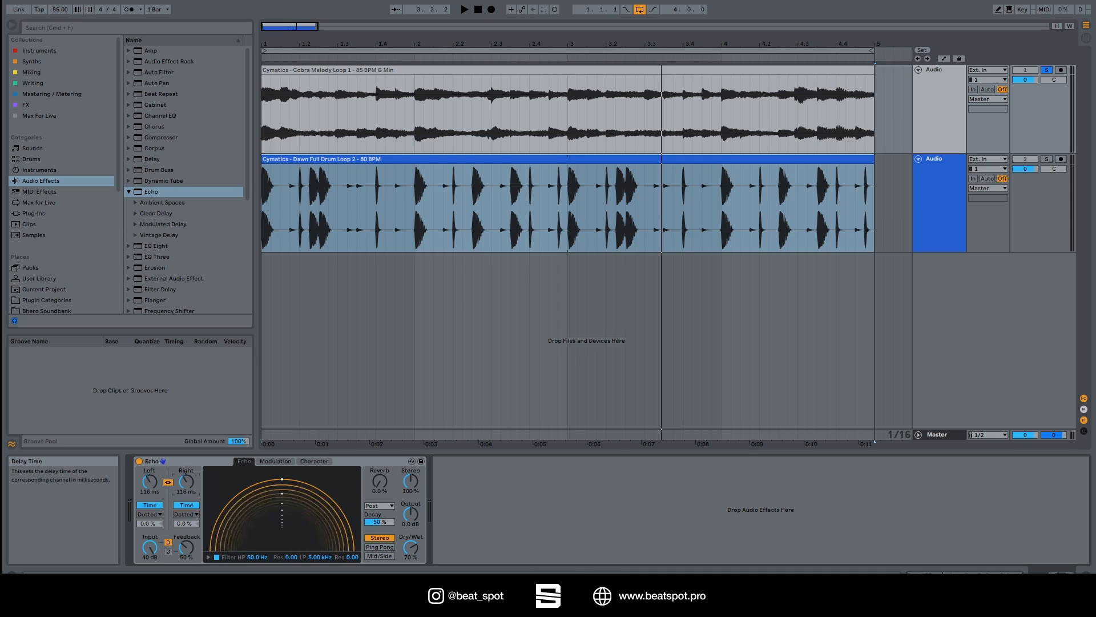
{"action": "left_click_drag", "start_coordinate": [186, 482], "coordinate": [186, 443]}
{"action": "left_click", "coordinate": [168, 482]}
{"action": "left_click", "coordinate": [186, 505]}
- Check the right delay's note types, keeping Dotted, and raise the Echo feedback to 75%
{"action": "left_click", "coordinate": [187, 514]}
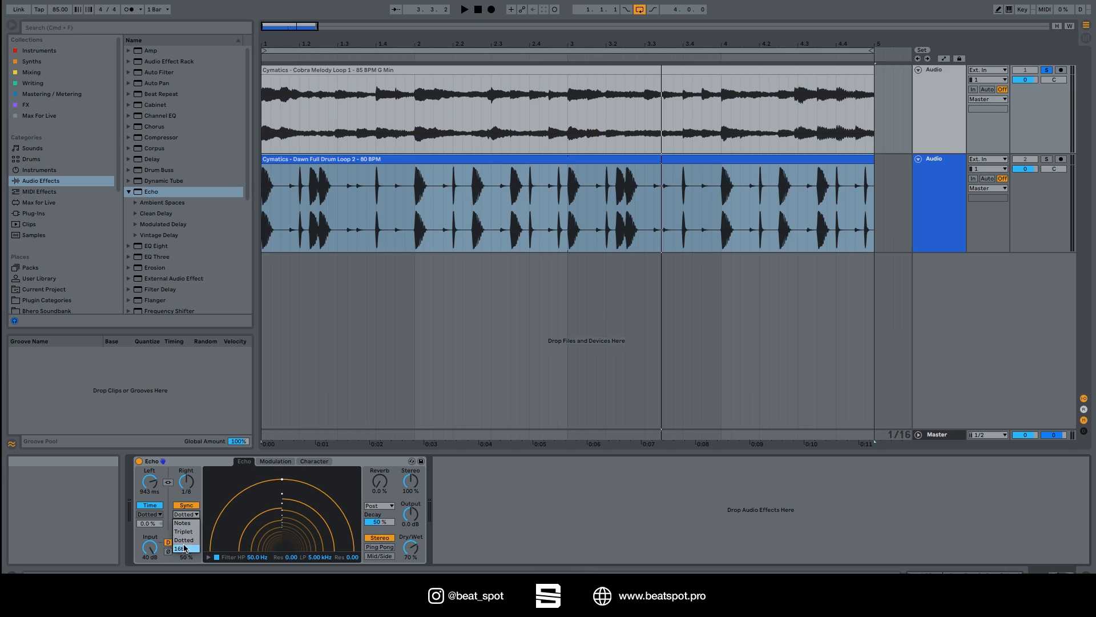
{"action": "left_click", "coordinate": [188, 515]}
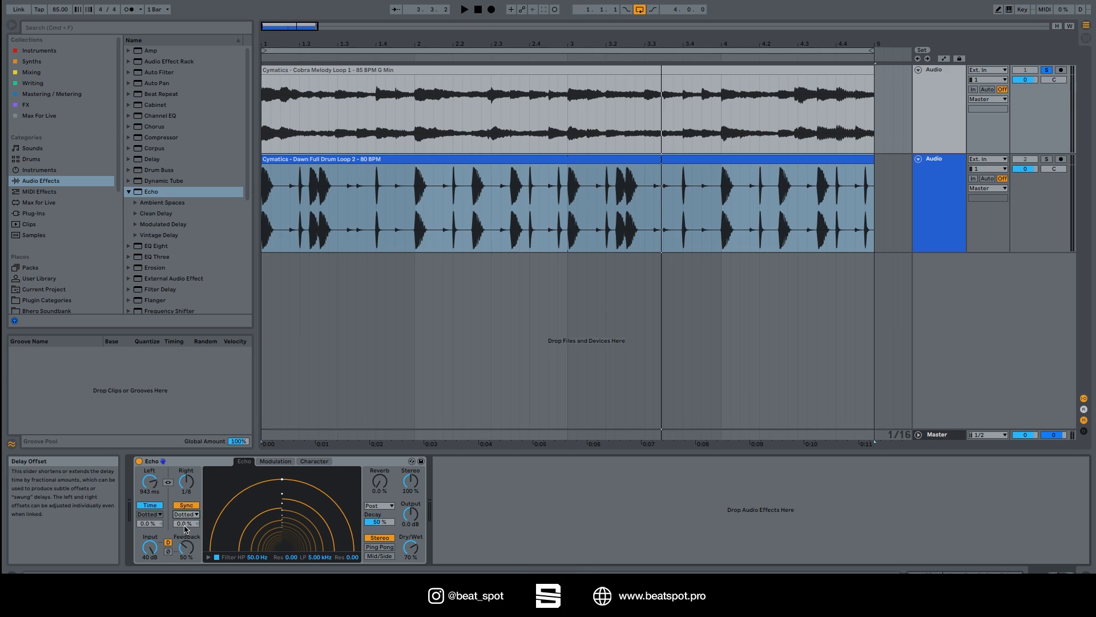
{"action": "mouse_move", "coordinate": [184, 525]}
{"action": "left_mouse_down"}
{"action": "mouse_move", "coordinate": [184, 503]}
{"action": "mouse_move", "coordinate": [185, 528]}
{"action": "left_mouse_up"}
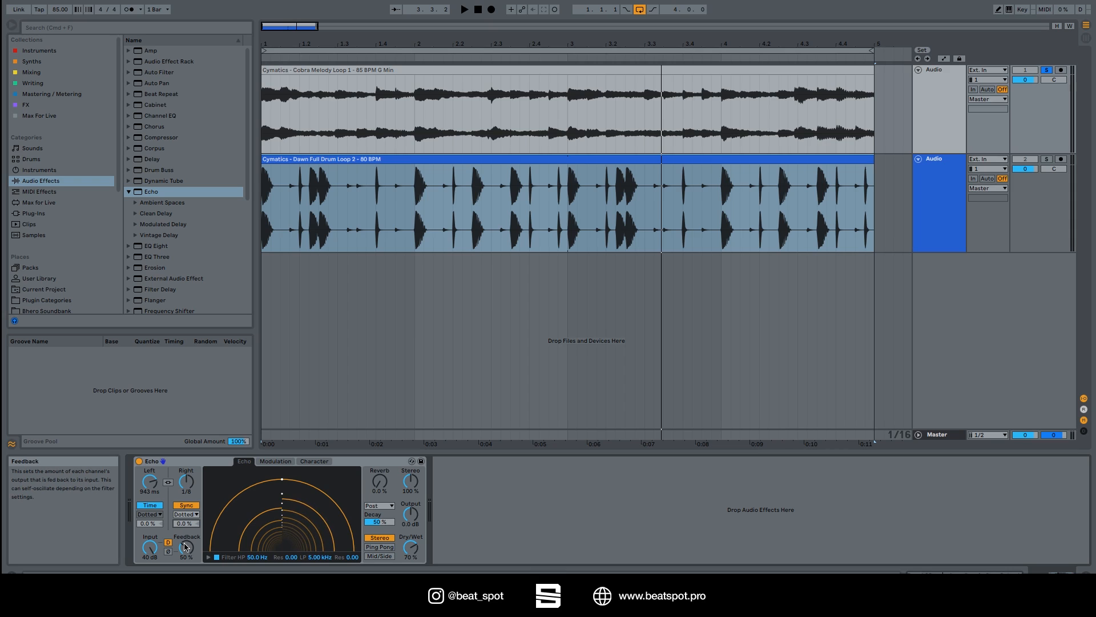
{"action": "left_click_drag", "start_coordinate": [186, 546], "coordinate": [186, 531]}
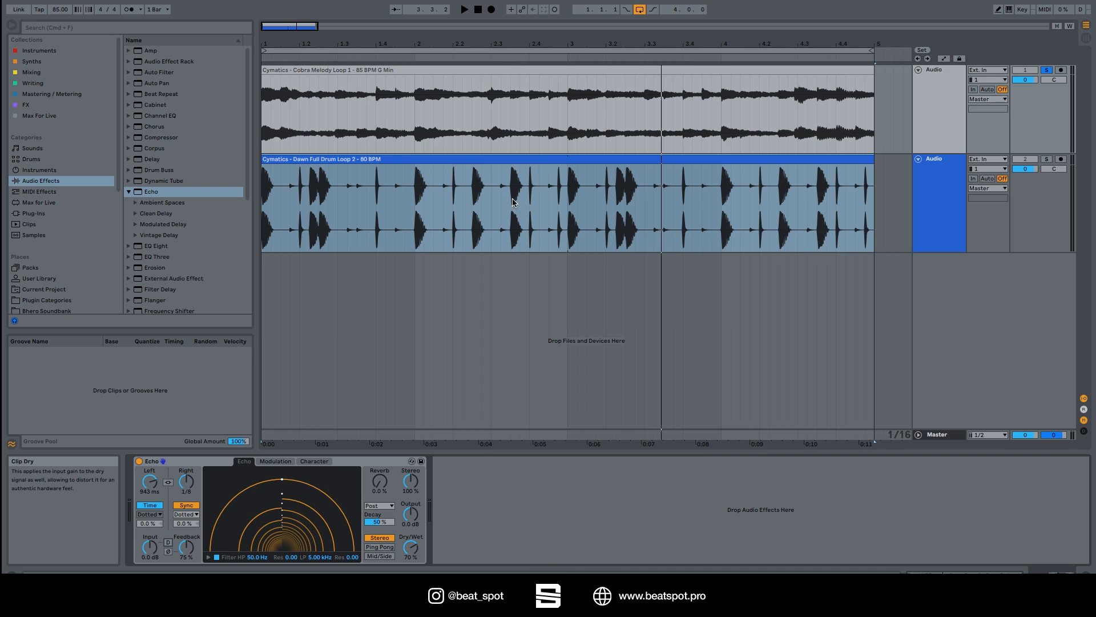
- Select the Cobra Melody Loop clip and audition it briefly through the Echo effect
{"action": "left_click", "coordinate": [513, 69], "text": "shift"}
{"action": "key", "text": "space"}
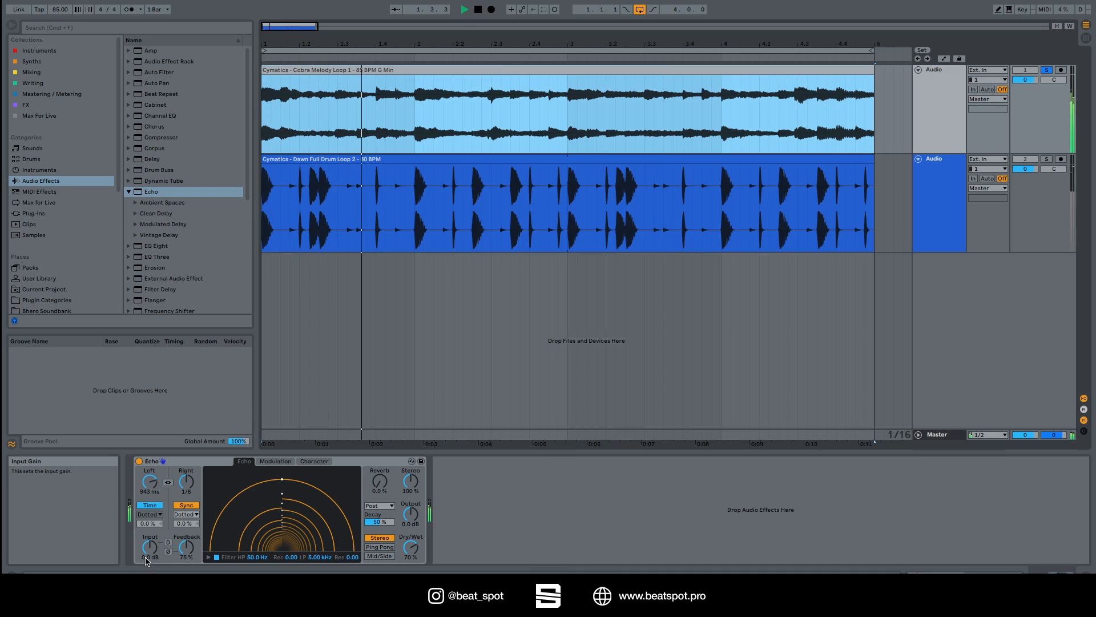
{"action": "key", "text": "space"}
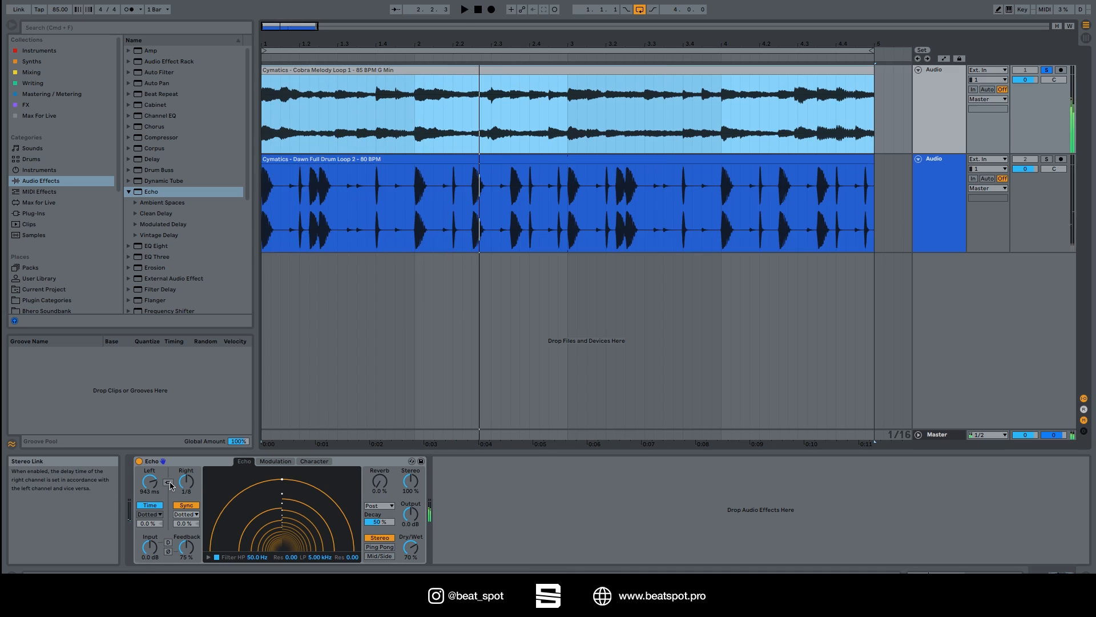
- Relink the Echo channels and set both synced delay times to 1/8 while playing the melody clip
{"action": "left_click", "coordinate": [169, 482]}
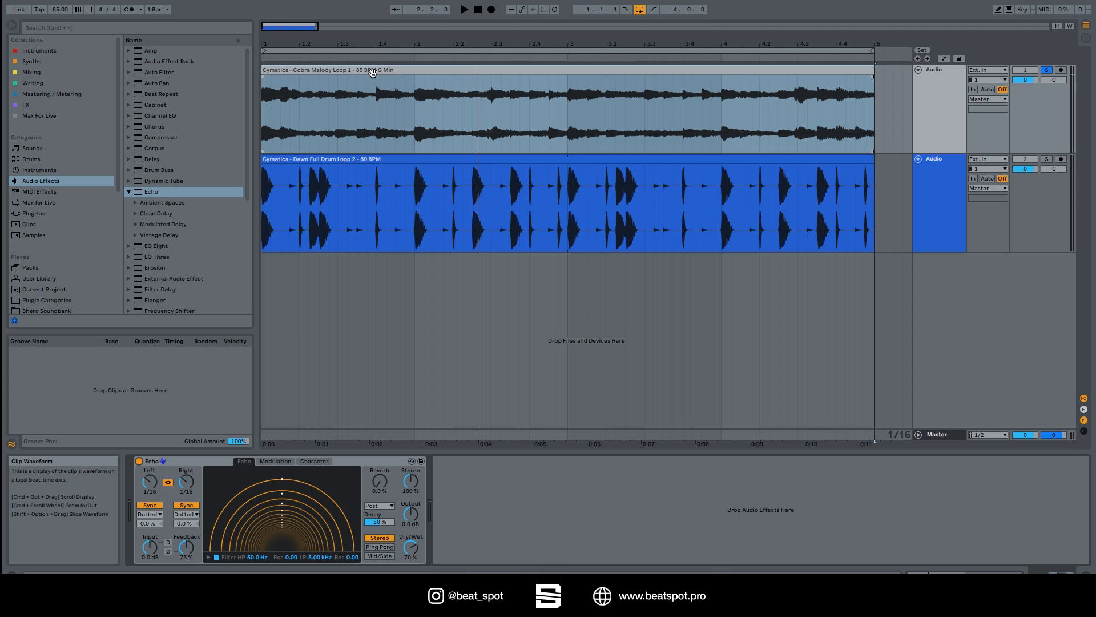
{"action": "left_click", "coordinate": [372, 73]}
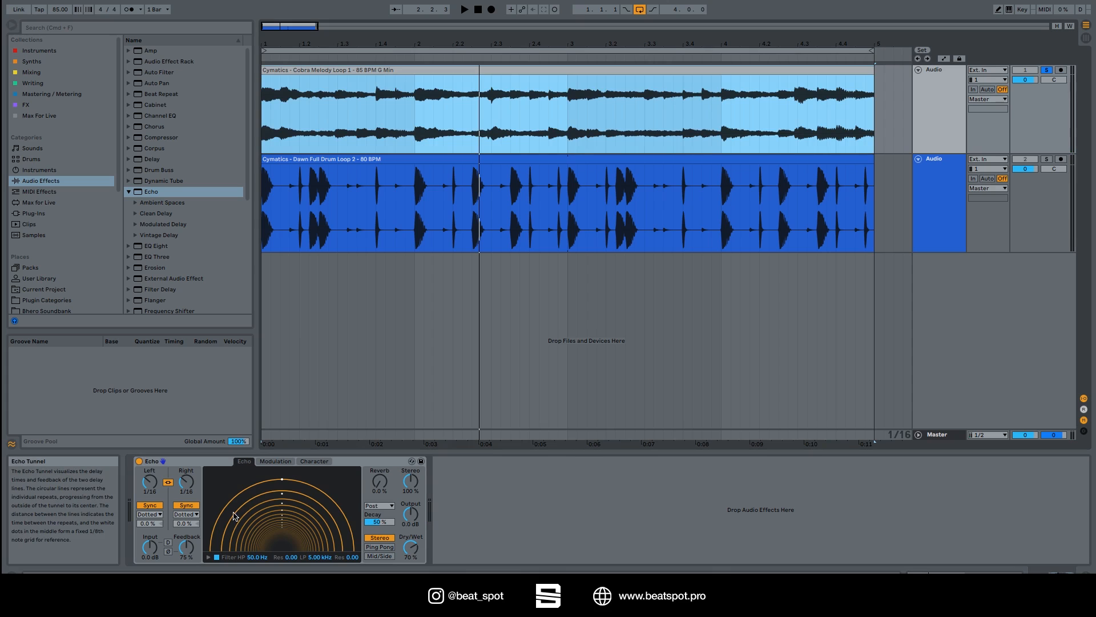
{"action": "key", "text": "space"}
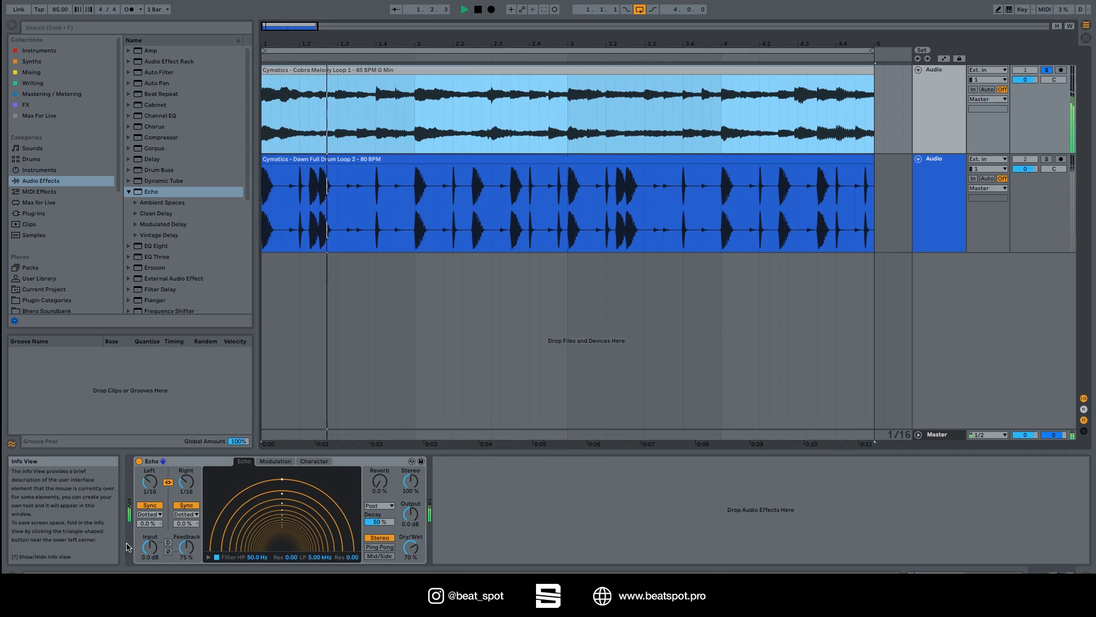
{"action": "left_click_drag", "start_coordinate": [184, 483], "coordinate": [184, 473]}
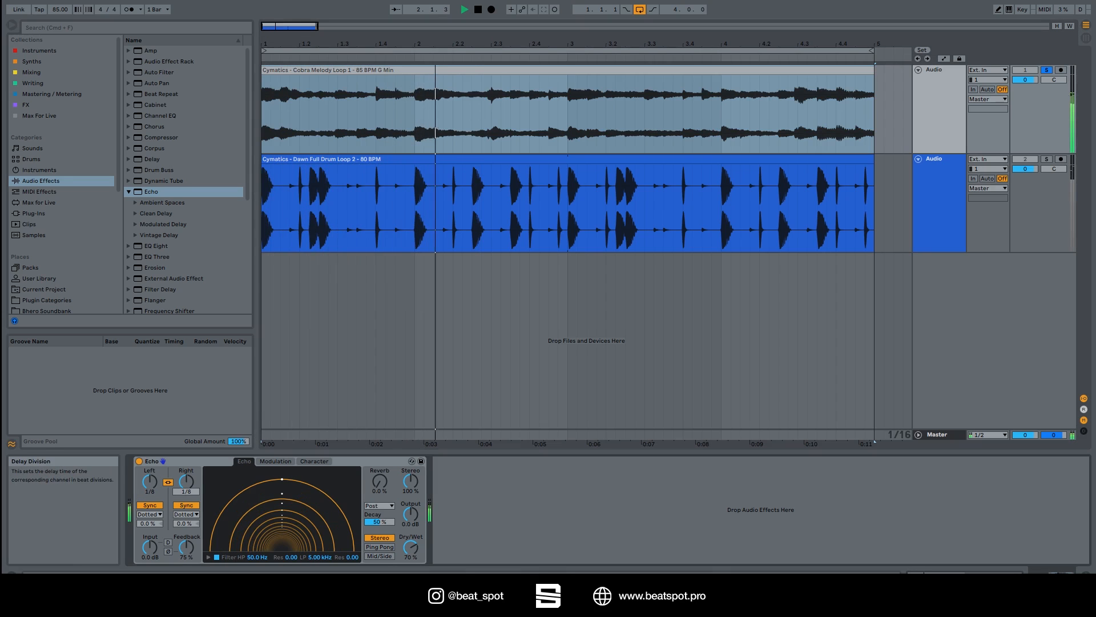
- Switch Echo off and on again, and set its input gain to 5.6 dB during playback
{"action": "left_click", "coordinate": [139, 460]}
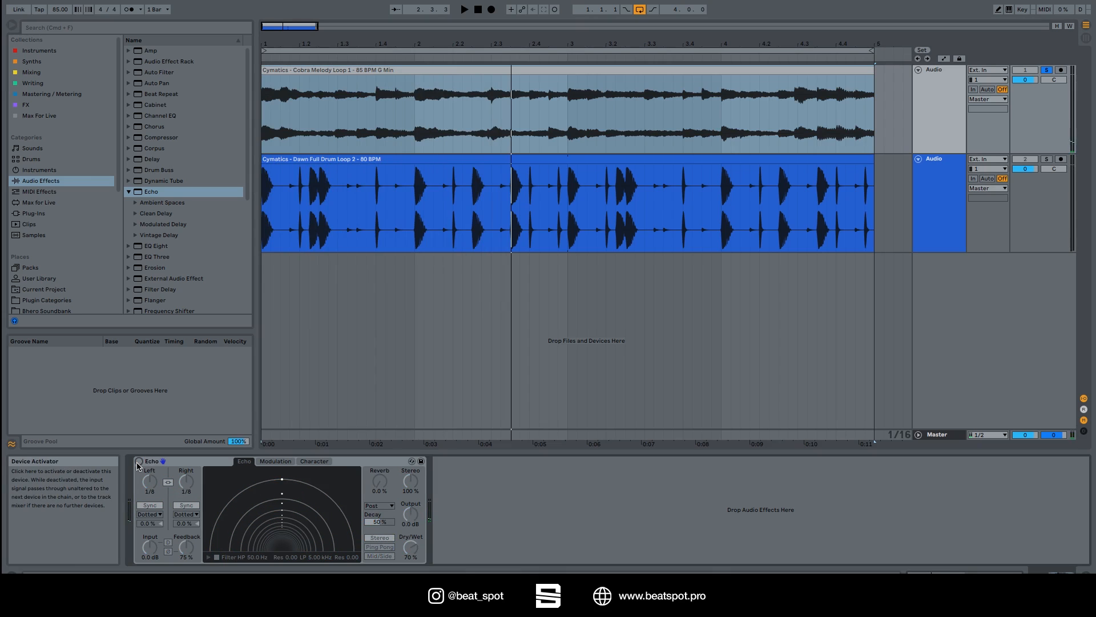
{"action": "left_click", "coordinate": [138, 461]}
{"action": "key", "text": "space"}
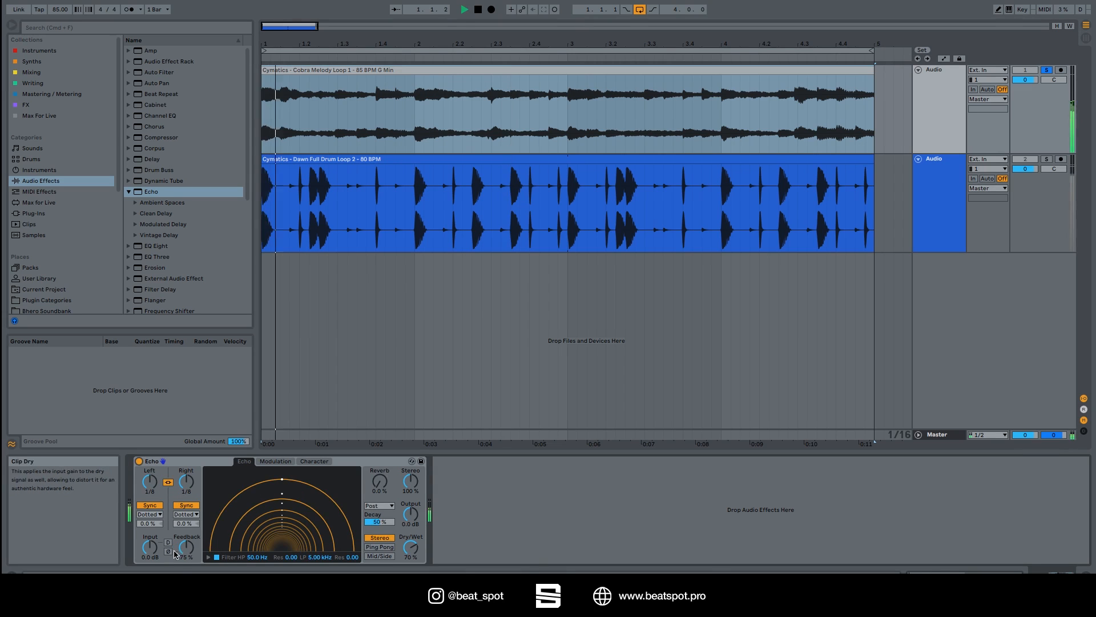
{"action": "mouse_move", "coordinate": [150, 547]}
{"action": "left_mouse_down"}
{"action": "mouse_move", "coordinate": [150, 507]}
{"action": "mouse_move", "coordinate": [149, 542]}
{"action": "left_mouse_up"}
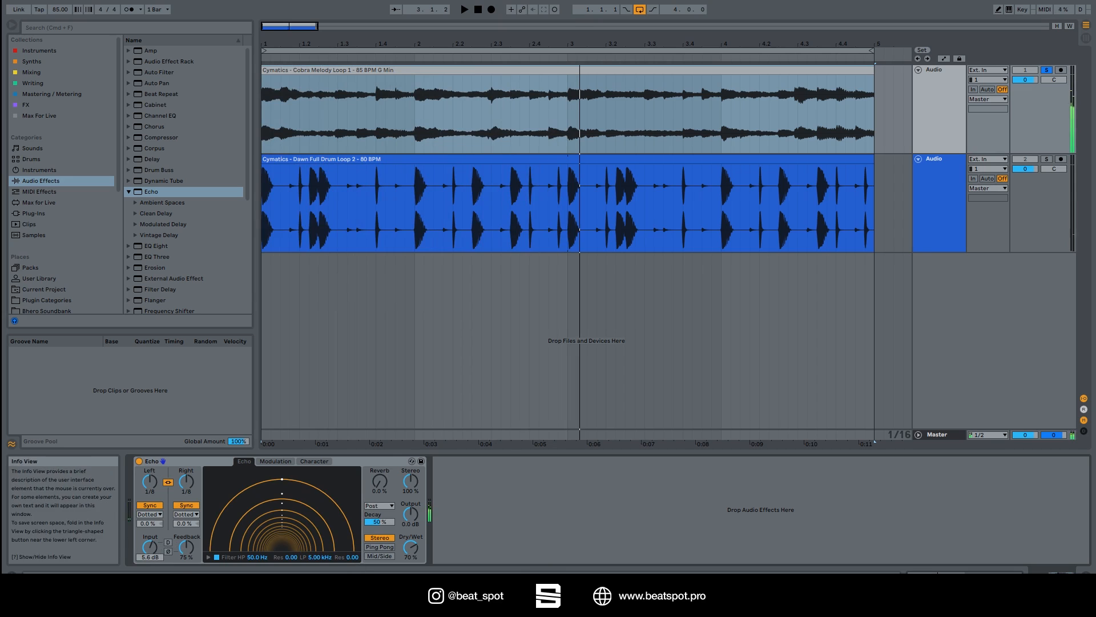
- Set the Echo Dry/Wet to 65% and raise the input gain to 17 dB with Clip Dry enabled
{"action": "left_click", "coordinate": [414, 551]}
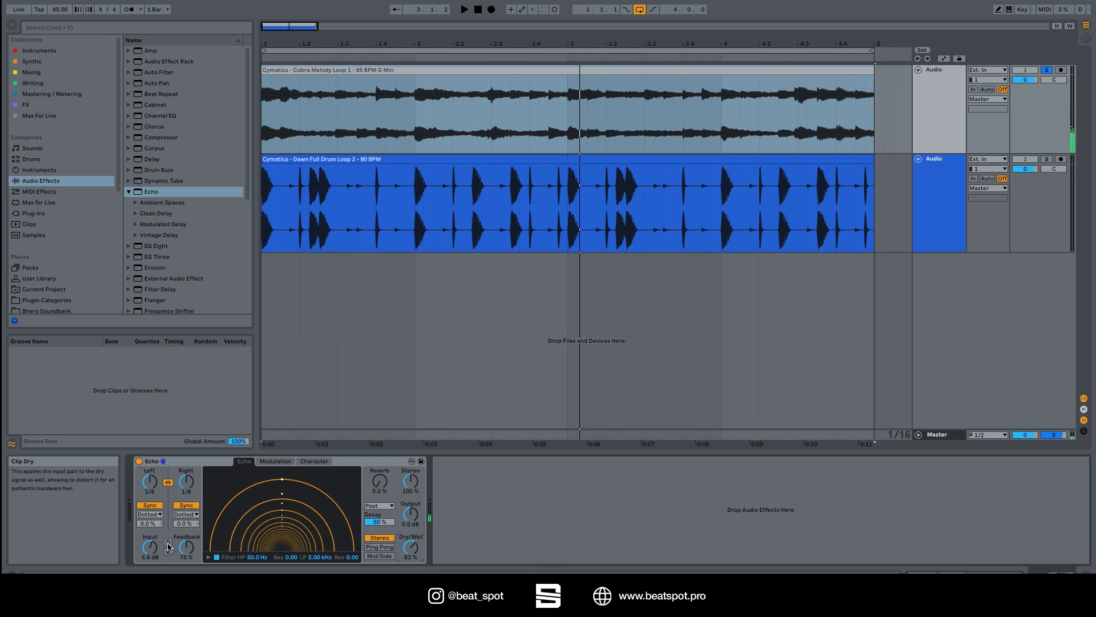
{"action": "key", "text": "space"}
{"action": "left_click_drag", "start_coordinate": [411, 549], "coordinate": [411, 546]}
{"action": "left_click_drag", "start_coordinate": [149, 546], "coordinate": [150, 531]}
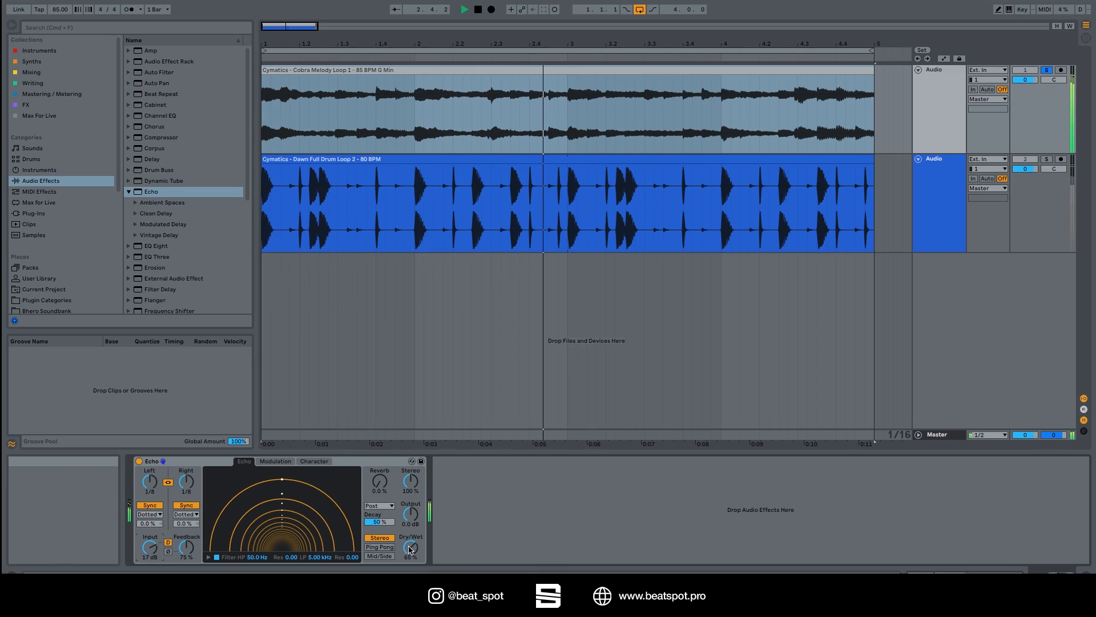
- With Dry/Wet at 0%, compare Clip Dry off and on, bringing the input gain to 12 dB
{"action": "left_click_drag", "start_coordinate": [410, 549], "coordinate": [410, 584]}
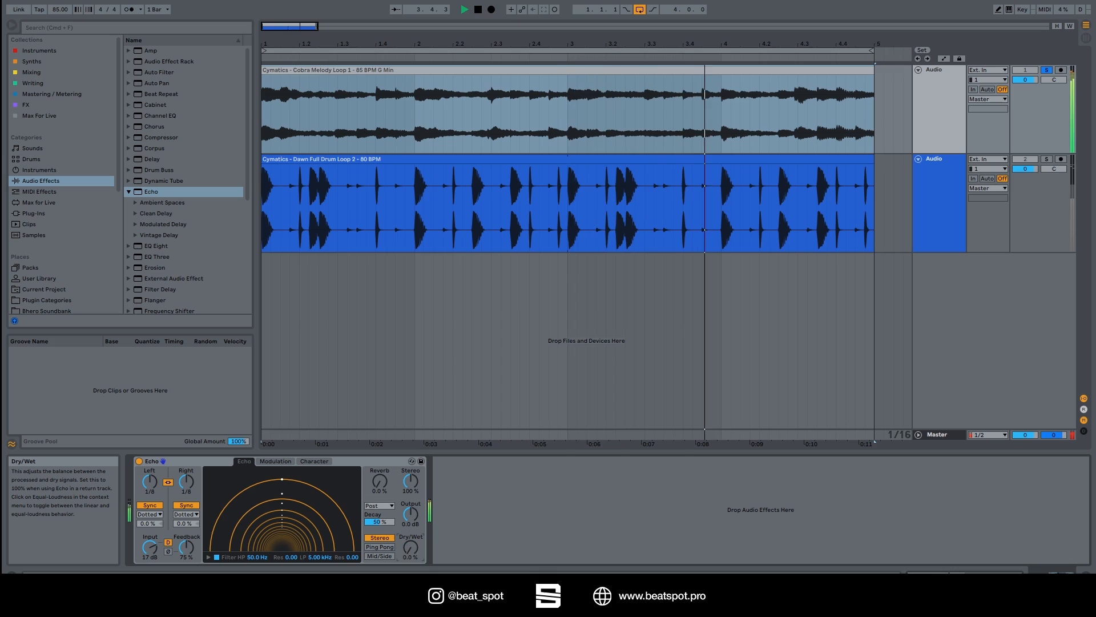
{"action": "left_click", "coordinate": [167, 543]}
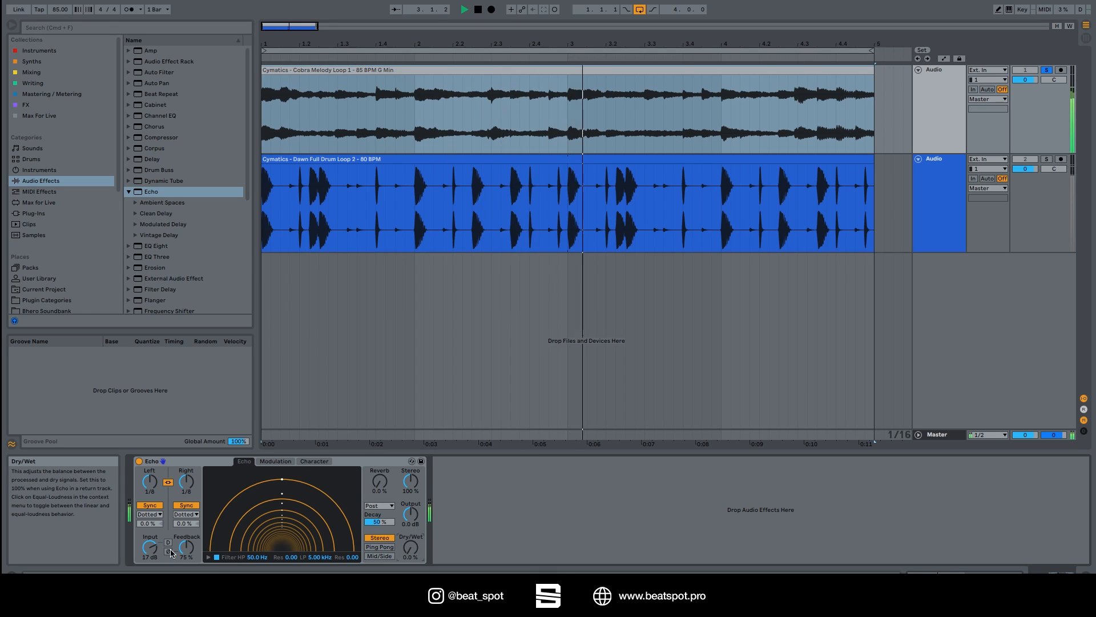
{"action": "mouse_move", "coordinate": [141, 540]}
{"action": "left_mouse_down"}
{"action": "mouse_move", "coordinate": [141, 519]}
{"action": "mouse_move", "coordinate": [141, 532]}
{"action": "left_mouse_up"}
{"action": "mouse_move", "coordinate": [410, 547]}
{"action": "left_mouse_down"}
{"action": "mouse_move", "coordinate": [411, 533]}
{"action": "mouse_move", "coordinate": [411, 547]}
{"action": "left_mouse_up"}
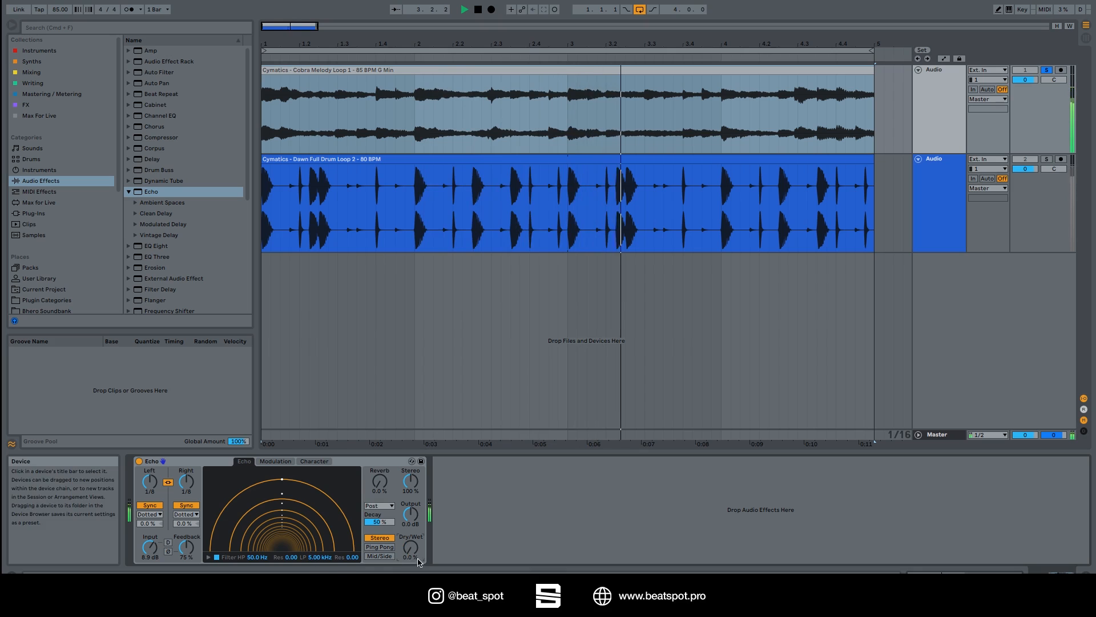
{"action": "left_click_drag", "start_coordinate": [149, 545], "coordinate": [149, 542]}
{"action": "key", "text": "space"}
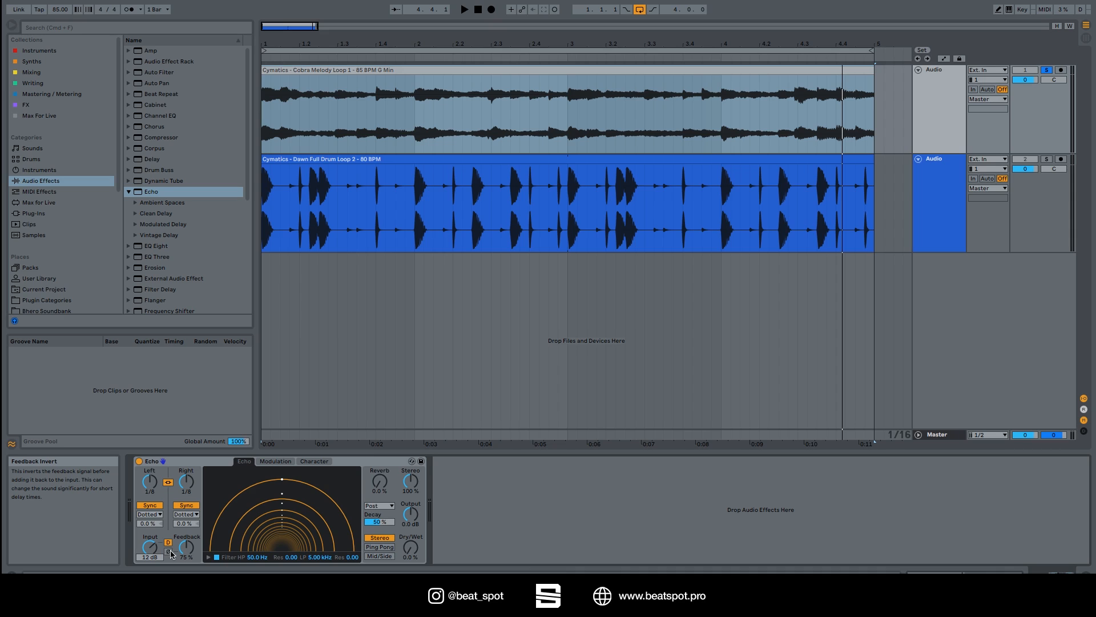
- Reset the Echo input gain to 0 dB, restart playback and enable Feedback Invert
{"action": "left_click_drag", "start_coordinate": [150, 547], "coordinate": [148, 557]}
{"action": "key", "text": "space"}
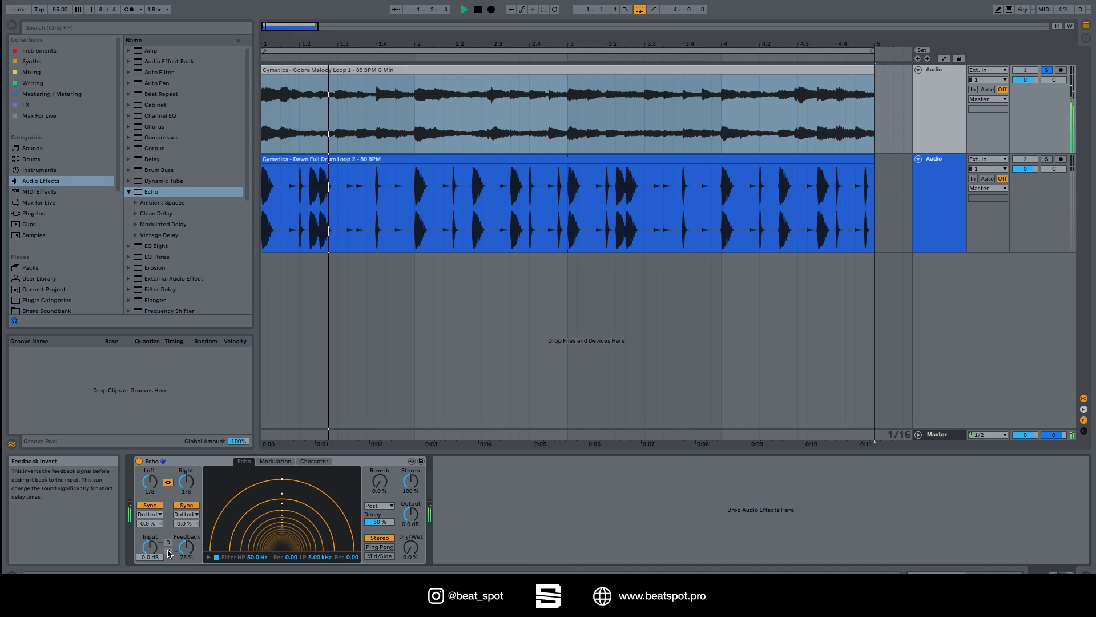
{"action": "left_click", "coordinate": [168, 552]}
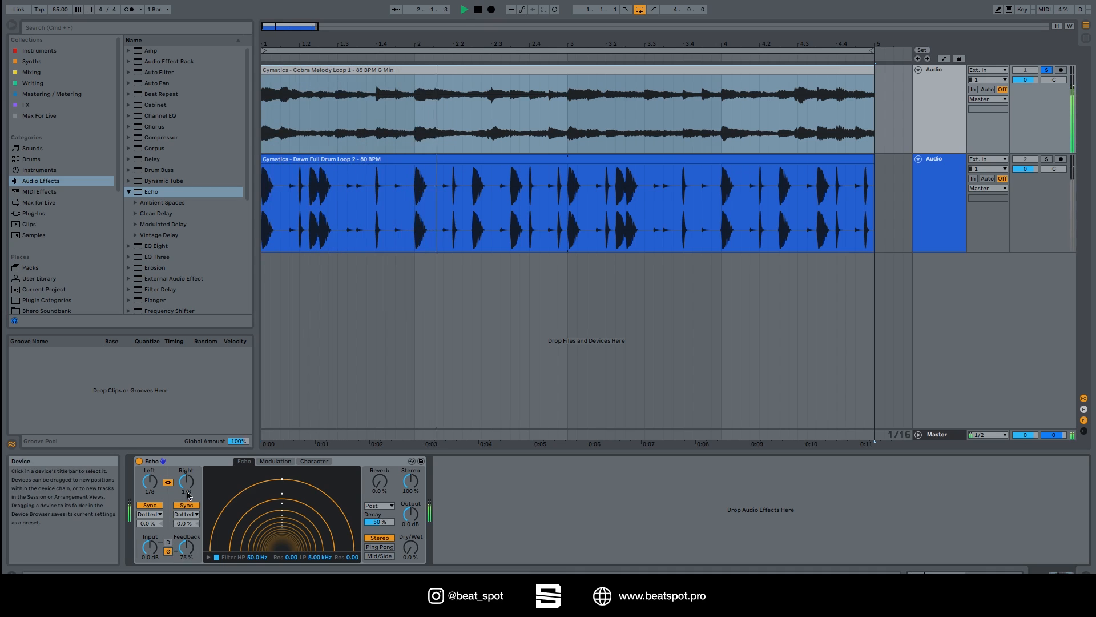
- Shorten both synced delays to 1/64 and try feedback above 100% before settling on 86%
{"action": "left_click_drag", "start_coordinate": [186, 482], "coordinate": [186, 516]}
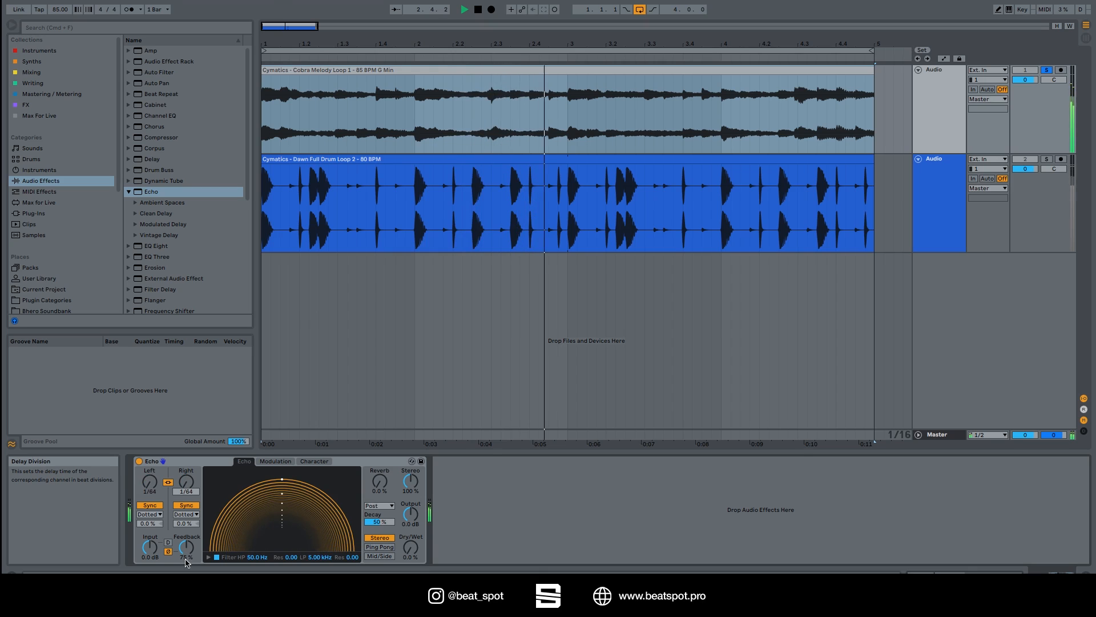
{"action": "left_click_drag", "start_coordinate": [184, 561], "coordinate": [184, 531]}
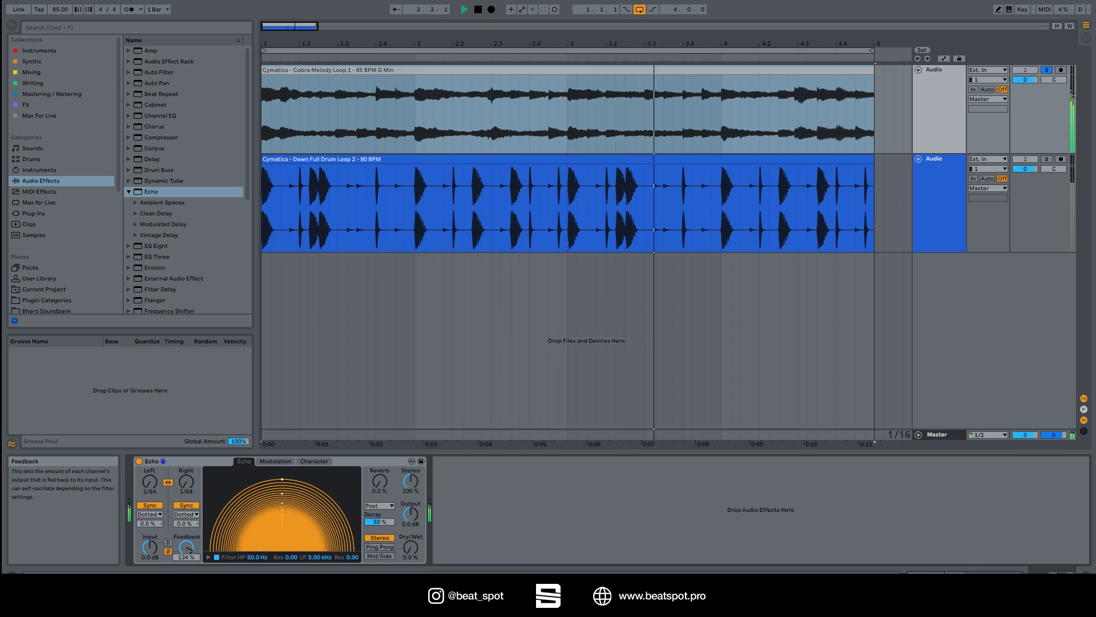
{"action": "key", "text": "space"}
{"action": "key", "text": "space"}
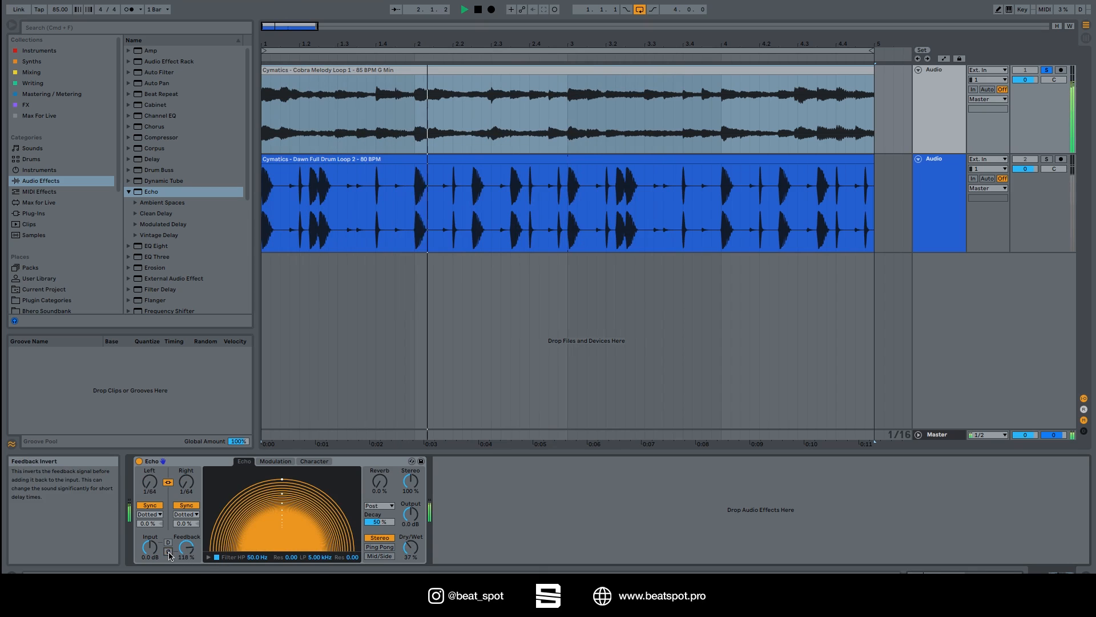
{"action": "mouse_move", "coordinate": [187, 546]}
{"action": "left_mouse_down"}
{"action": "mouse_move", "coordinate": [187, 574]}
{"action": "mouse_move", "coordinate": [186, 540]}
{"action": "left_mouse_up"}
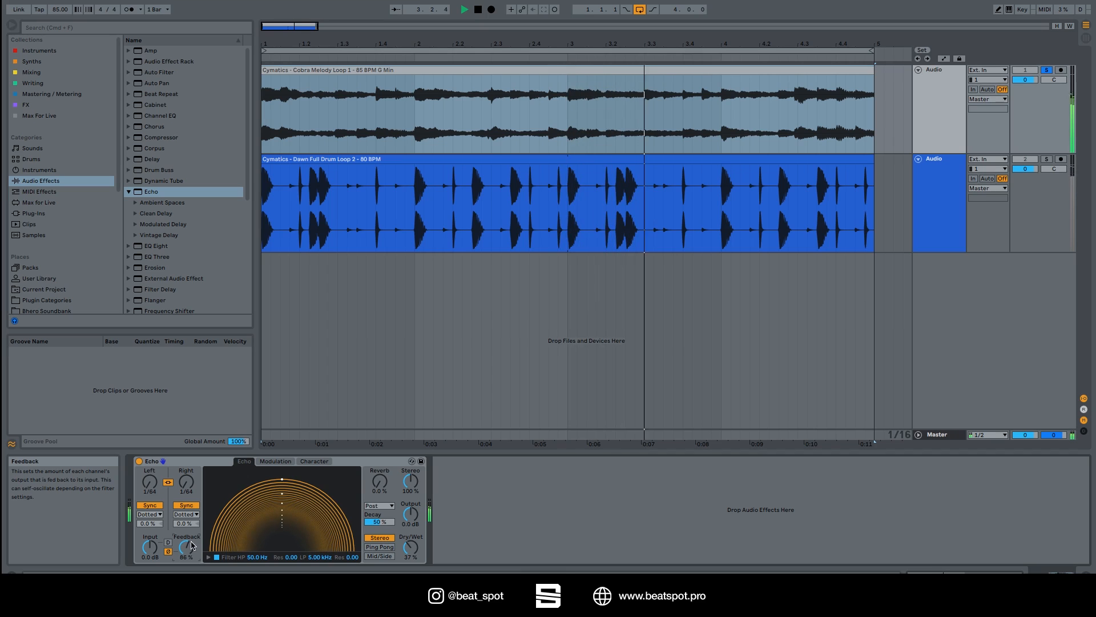
- Set the Echo Dry/Wet to 50% and toggle Feedback Invert to compare the sound
{"action": "left_click_drag", "start_coordinate": [411, 547], "coordinate": [410, 520]}
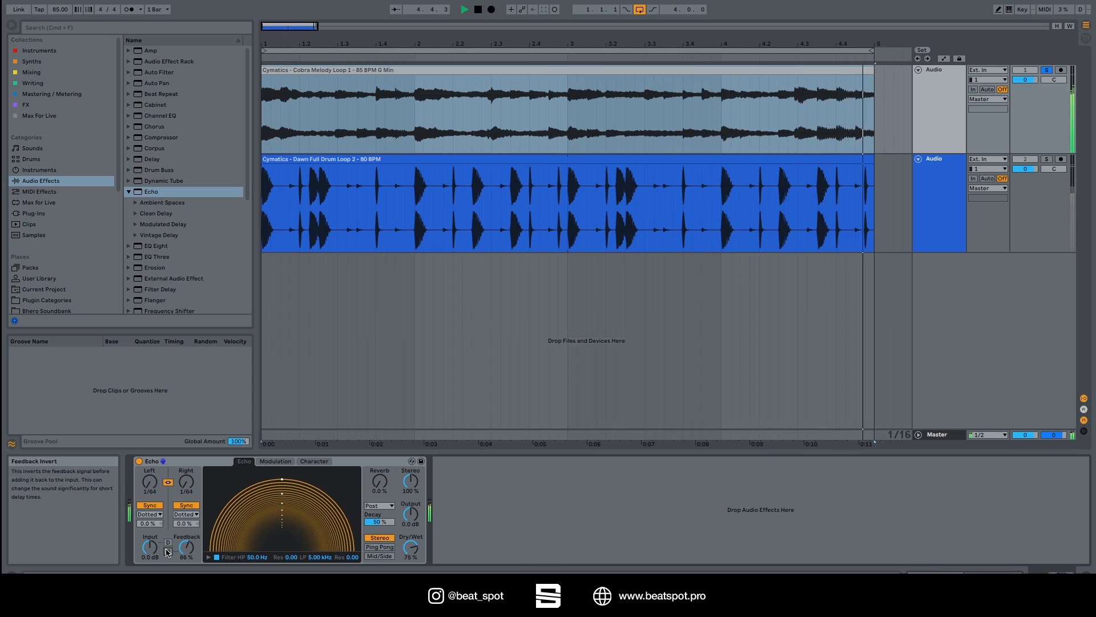
{"action": "left_click_drag", "start_coordinate": [415, 562], "coordinate": [415, 573]}
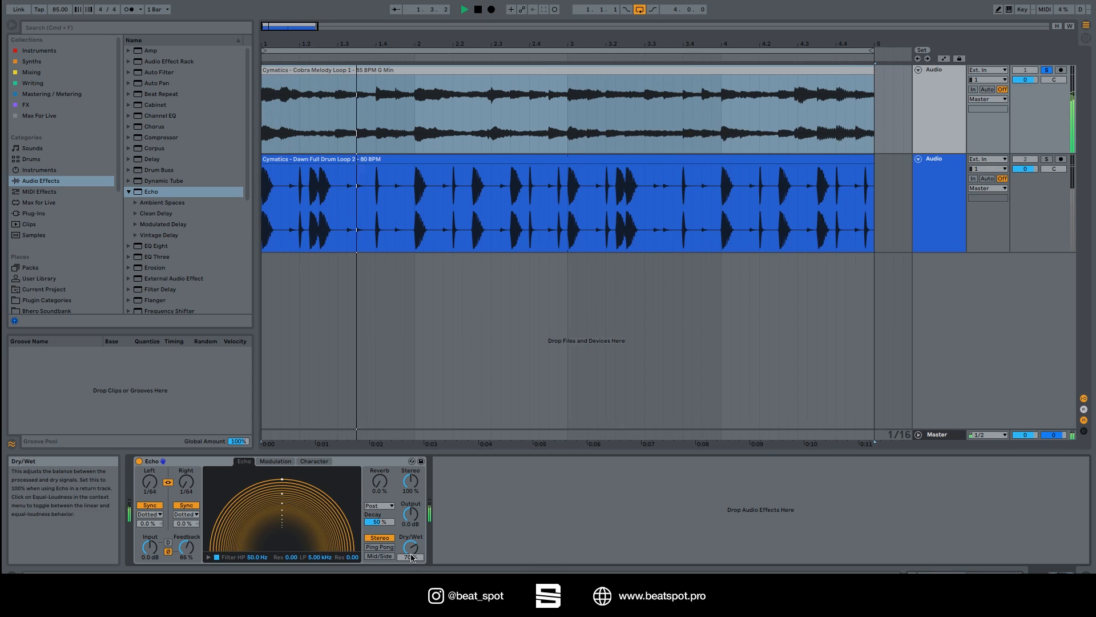
{"action": "left_click", "coordinate": [168, 551]}
{"action": "left_click", "coordinate": [168, 552]}
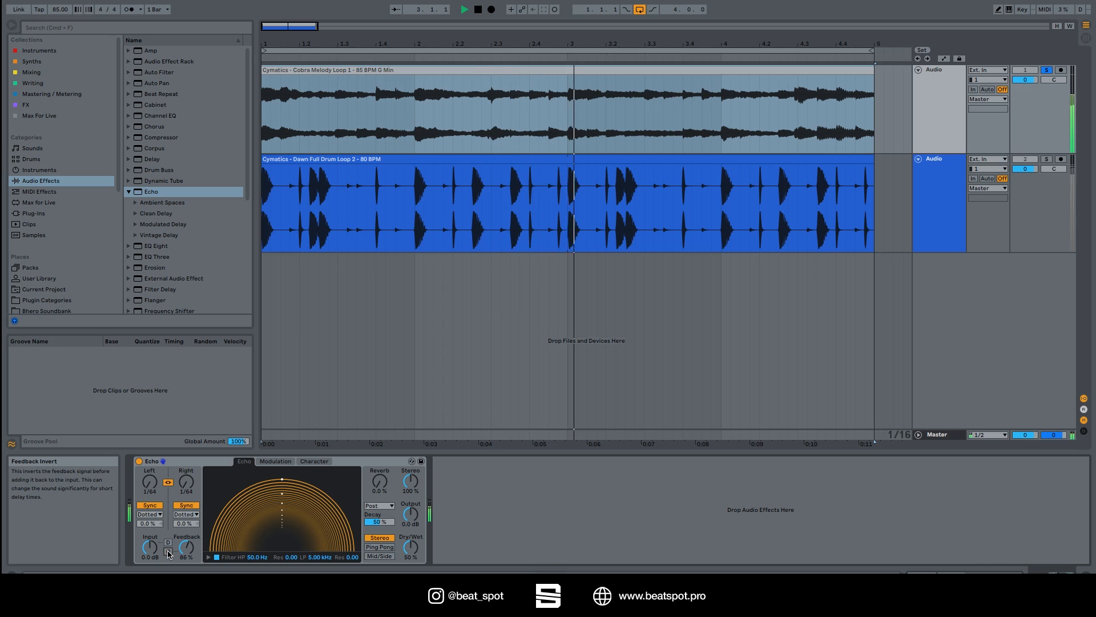
- Set both delays to 4.64 ms in Time mode, and disable Feedback Invert before stopping playback
{"action": "left_click", "coordinate": [187, 506]}
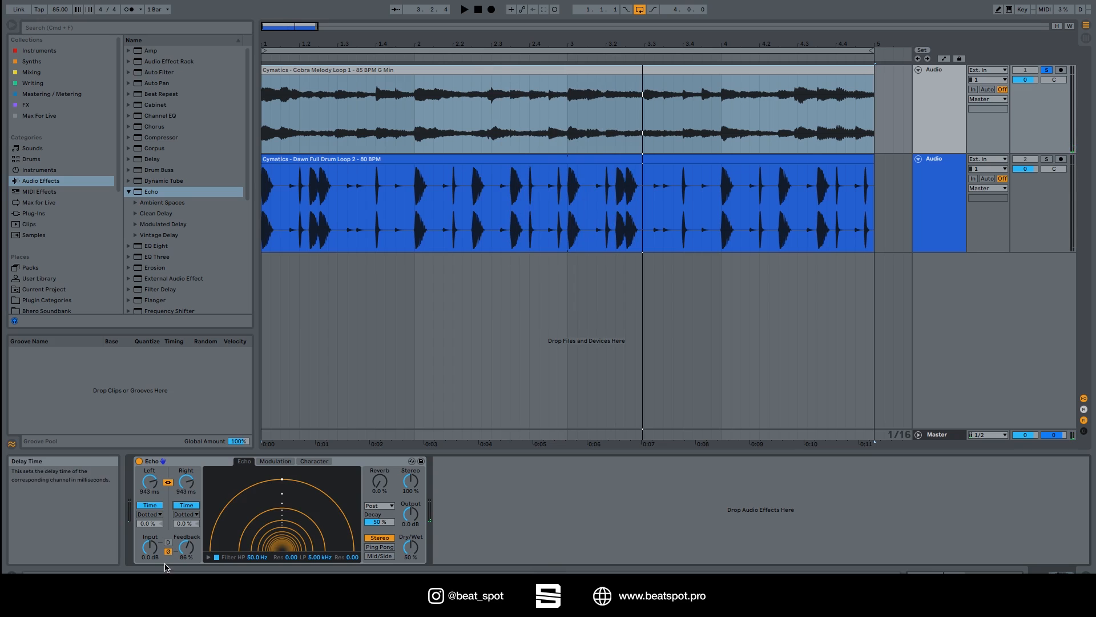
{"action": "key", "text": "space"}
{"action": "left_click_drag", "start_coordinate": [187, 482], "coordinate": [185, 563]}
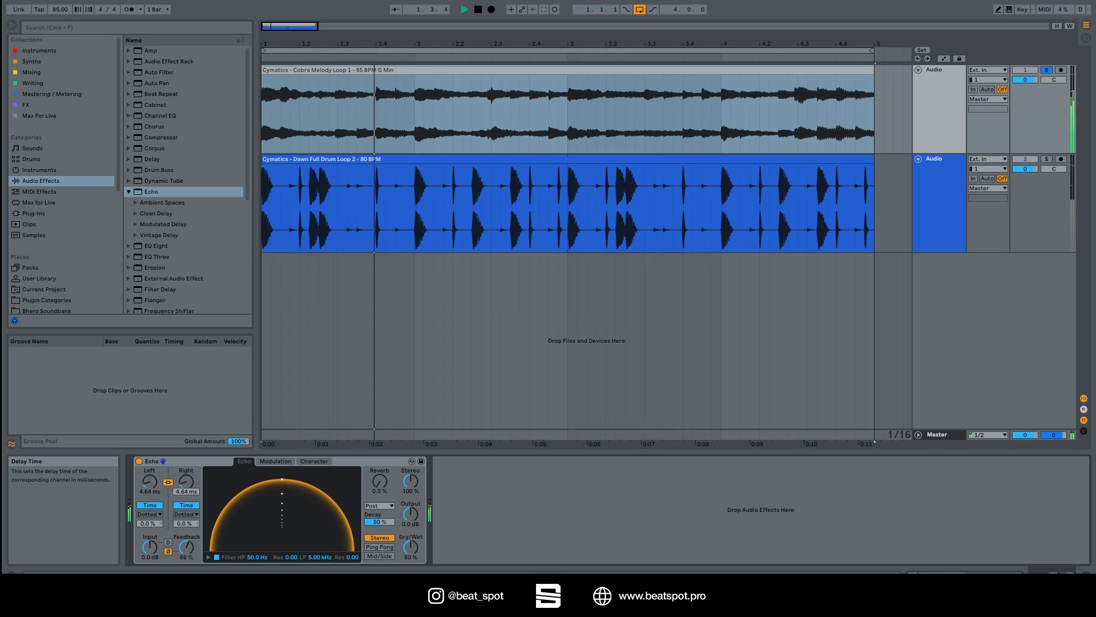
{"action": "left_click", "coordinate": [168, 552]}
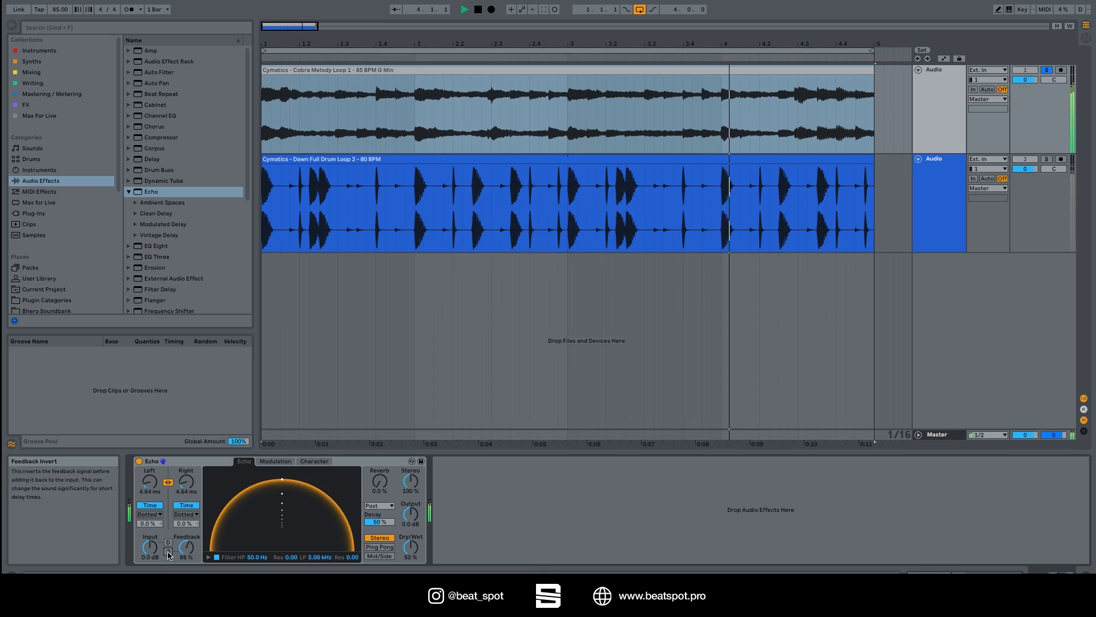
{"action": "key", "text": "space"}
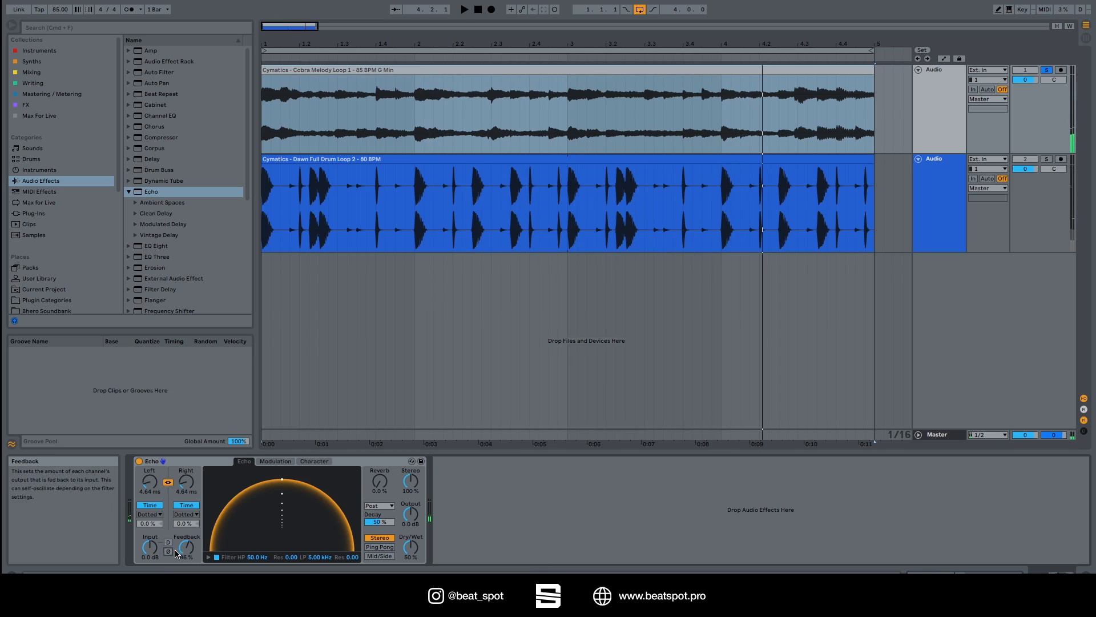
- Set both Echo delays to 1/8 in Sync mode and switch the filter off
{"action": "left_click", "coordinate": [186, 504]}
{"action": "left_click_drag", "start_coordinate": [188, 496], "coordinate": [188, 479]}
{"action": "left_click", "coordinate": [216, 557]}
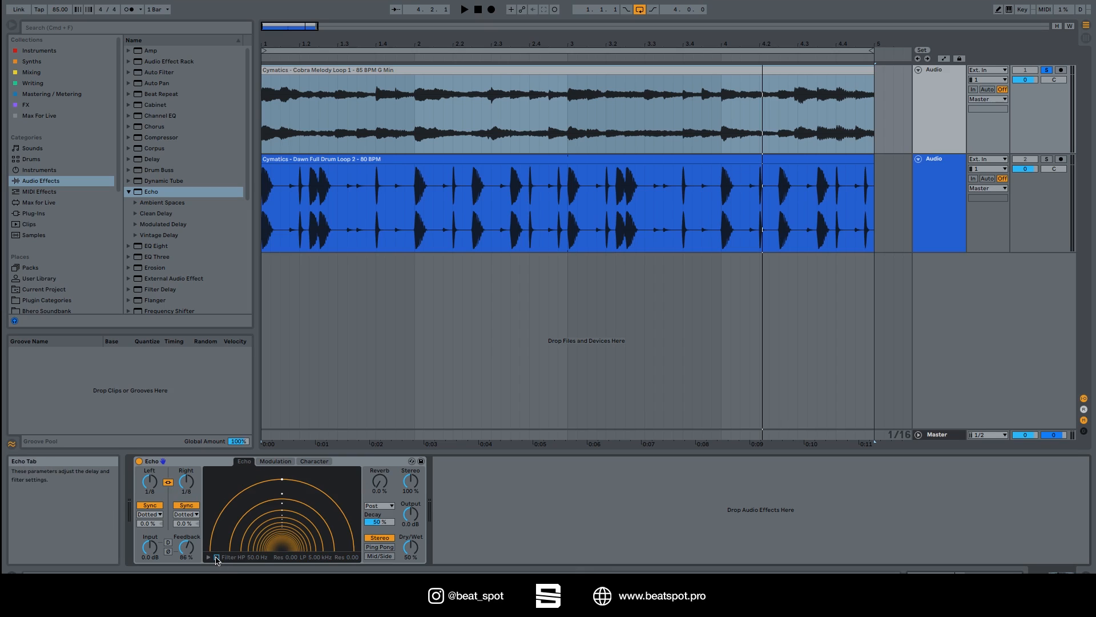
- Shape Echo's filter to high-pass 481 Hz with resonance 0.23 and low-pass 7.17 kHz with resonance 0.24, and leave it bypassed with its display hidden
{"action": "left_click", "coordinate": [209, 557]}
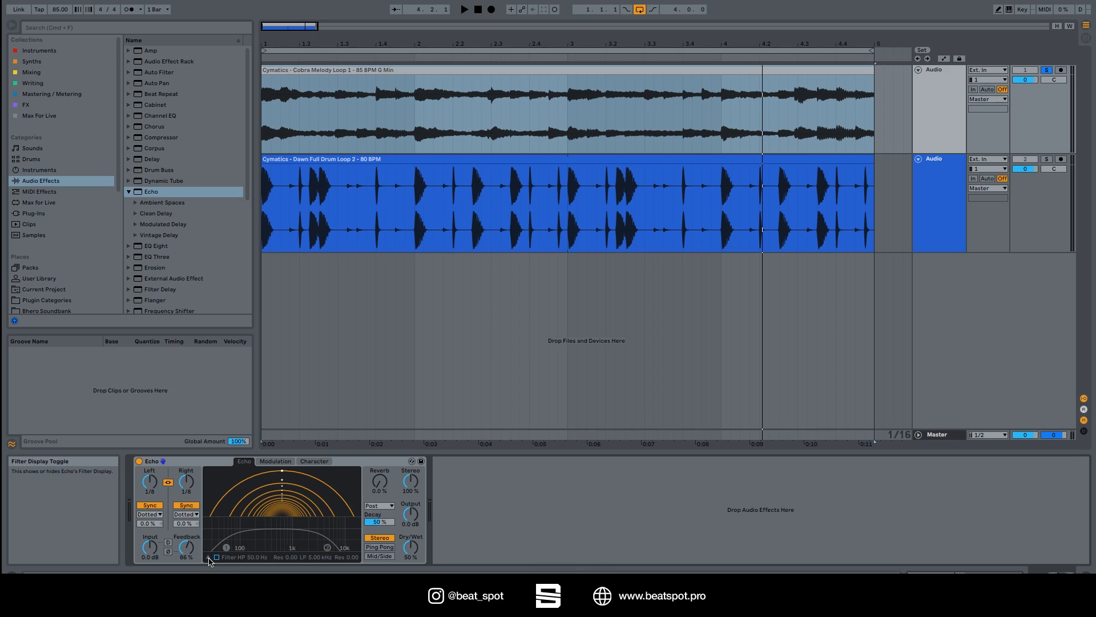
{"action": "left_click", "coordinate": [217, 556]}
{"action": "left_click_drag", "start_coordinate": [226, 547], "coordinate": [327, 528]}
{"action": "left_click_drag", "start_coordinate": [261, 547], "coordinate": [263, 520]}
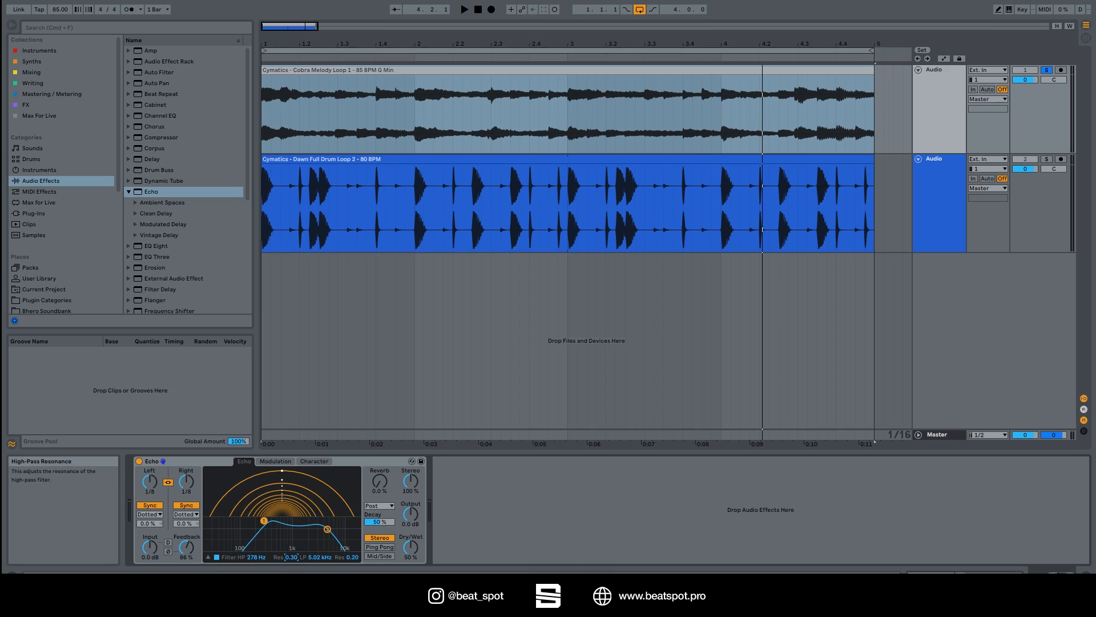
{"action": "left_click_drag", "start_coordinate": [292, 557], "coordinate": [352, 554]}
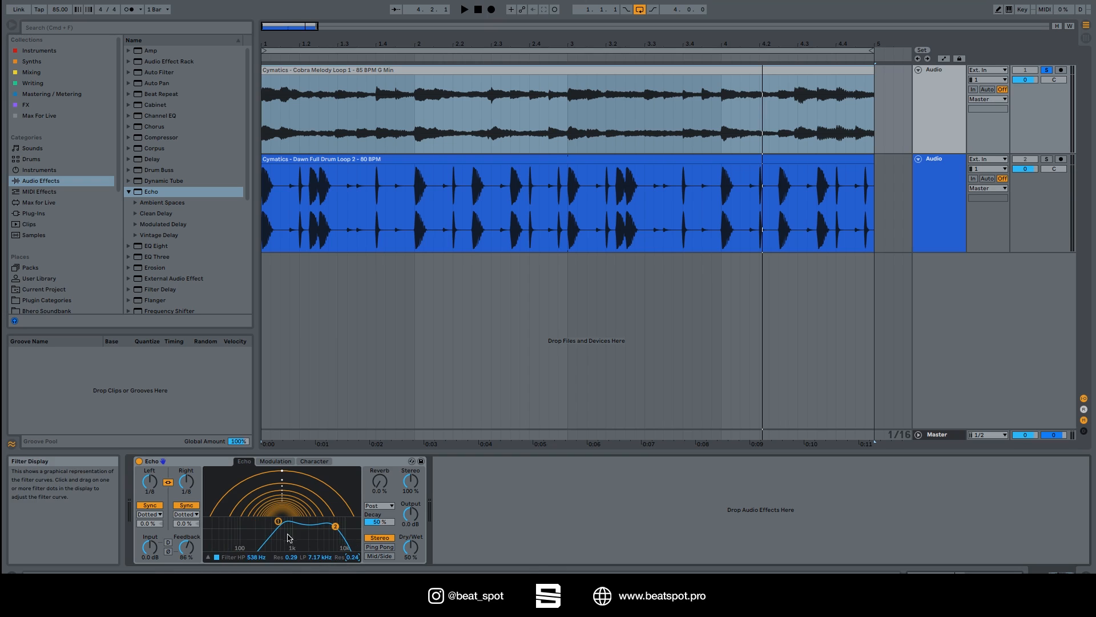
{"action": "left_click", "coordinate": [216, 557]}
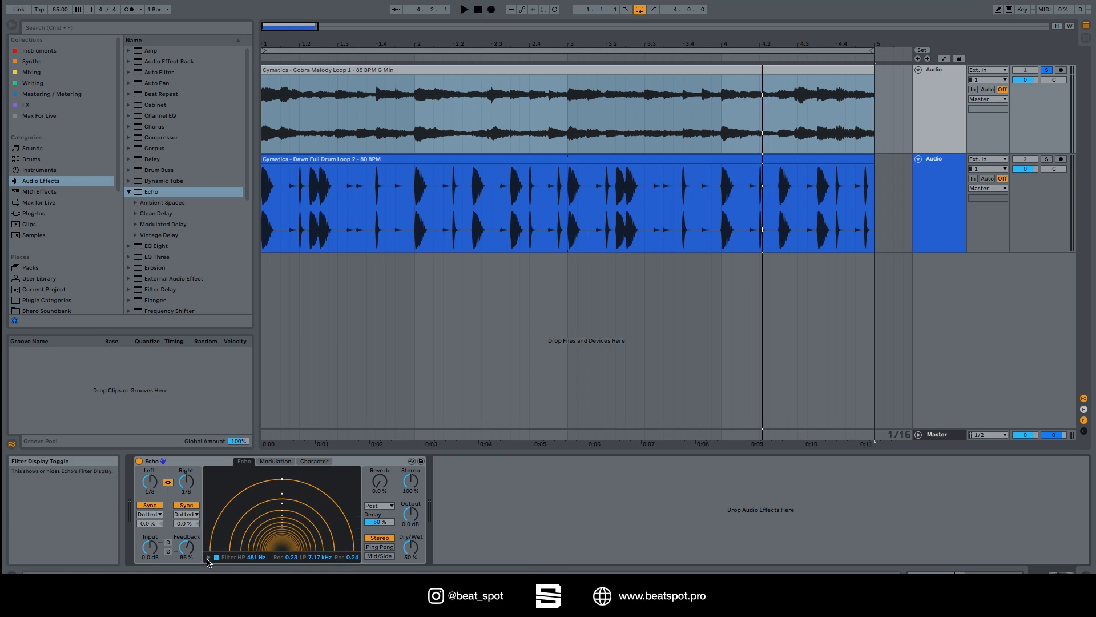
{"action": "left_click", "coordinate": [216, 557]}
- Audition the reverb amount during playback, settling on 27% with the decay at 0.0%
{"action": "left_click_drag", "start_coordinate": [380, 481], "coordinate": [380, 407]}
{"action": "key", "text": "space"}
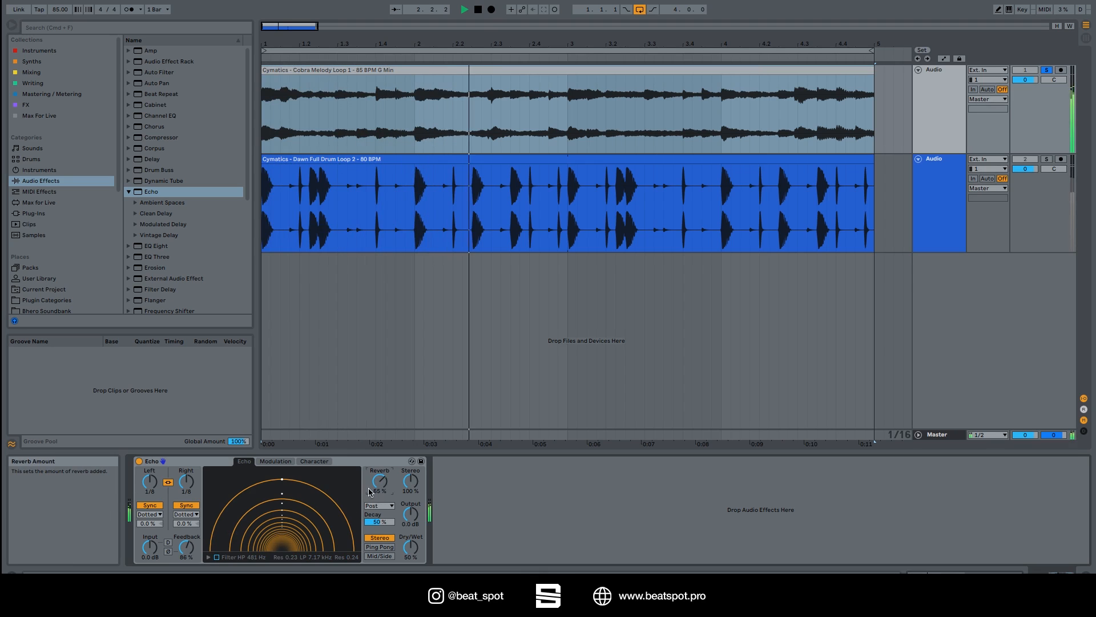
{"action": "left_click_drag", "start_coordinate": [370, 493], "coordinate": [378, 525]}
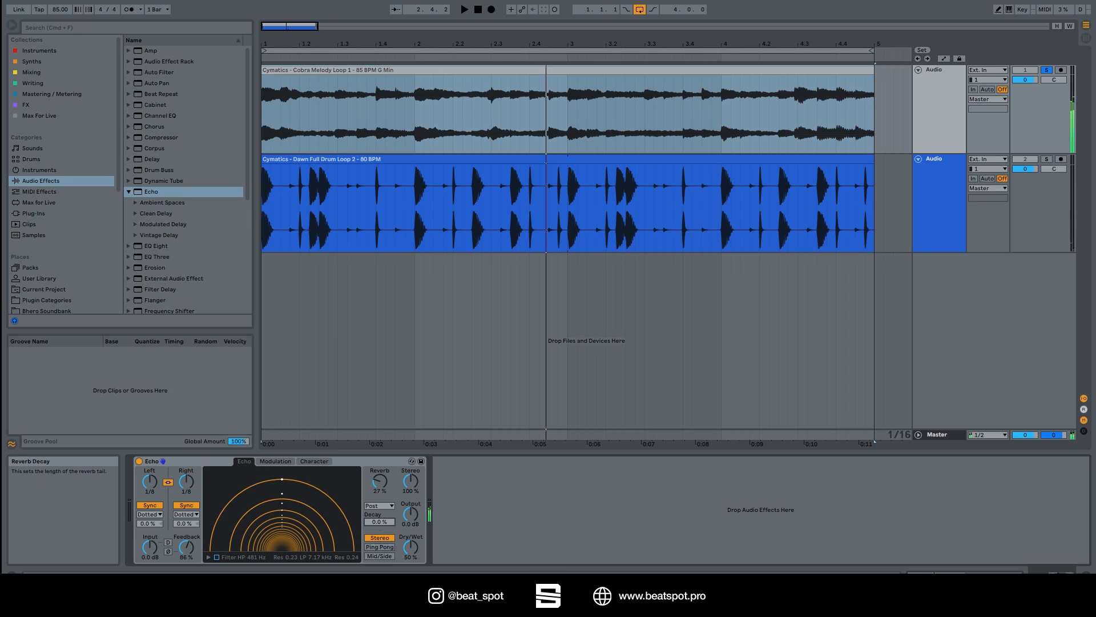
- Try the Feedback reverb location and set it back to Post
{"action": "left_click", "coordinate": [376, 507]}
{"action": "left_click", "coordinate": [382, 507]}
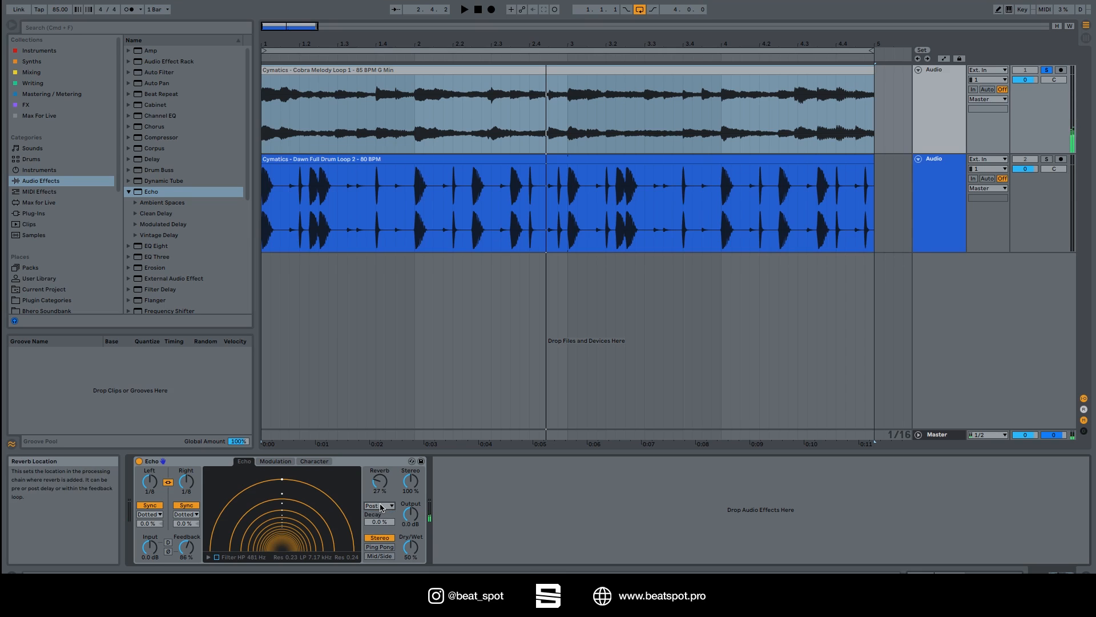
{"action": "left_click", "coordinate": [381, 507]}
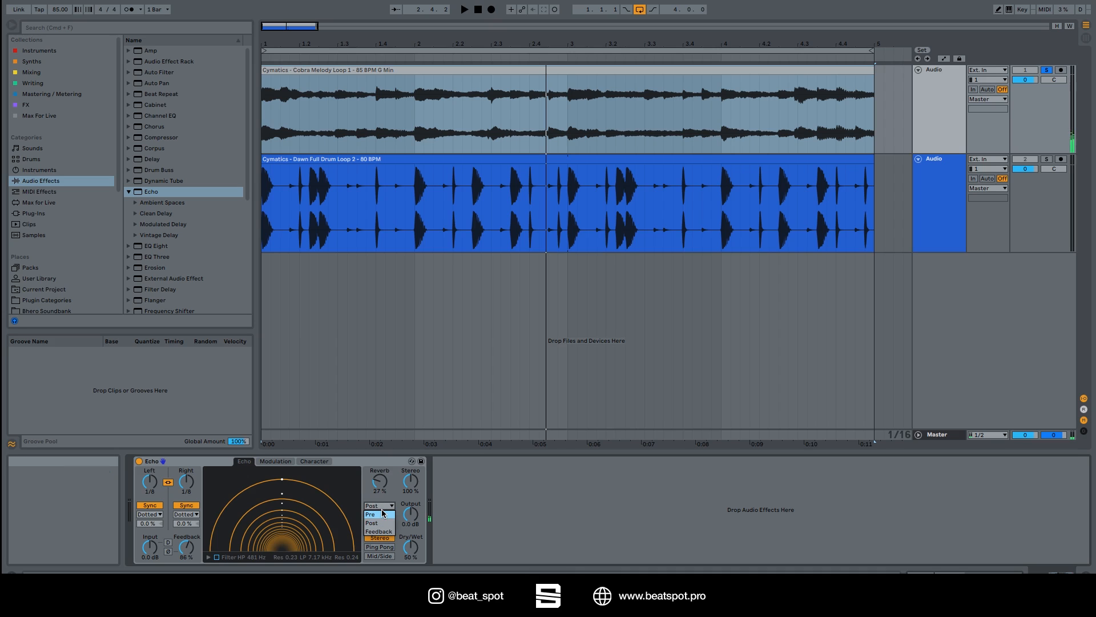
{"action": "left_click", "coordinate": [380, 531]}
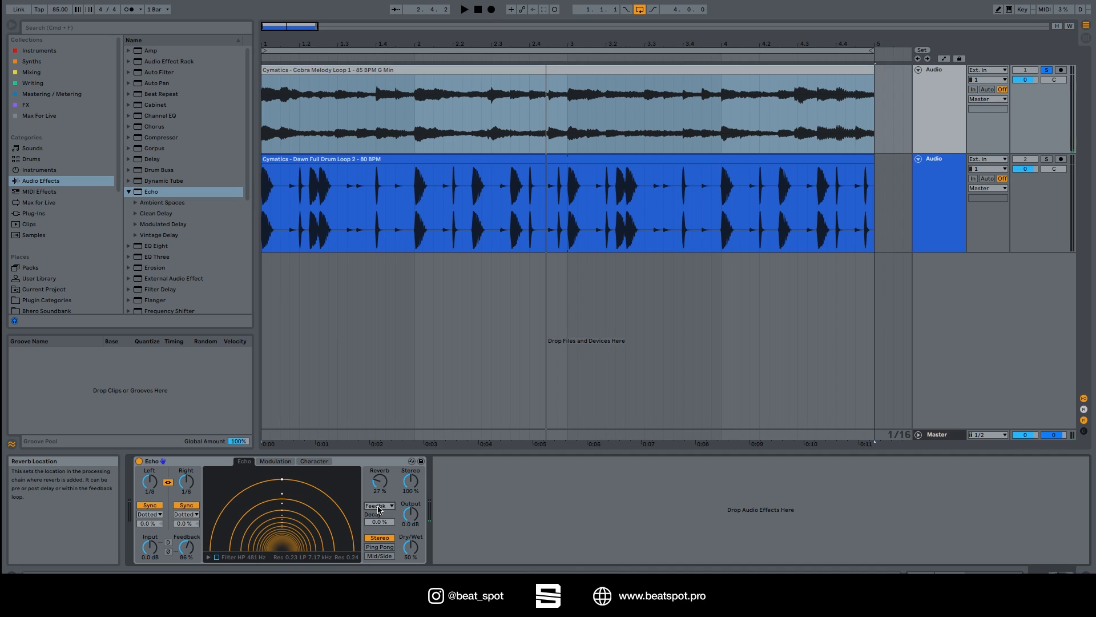
{"action": "left_click", "coordinate": [386, 507]}
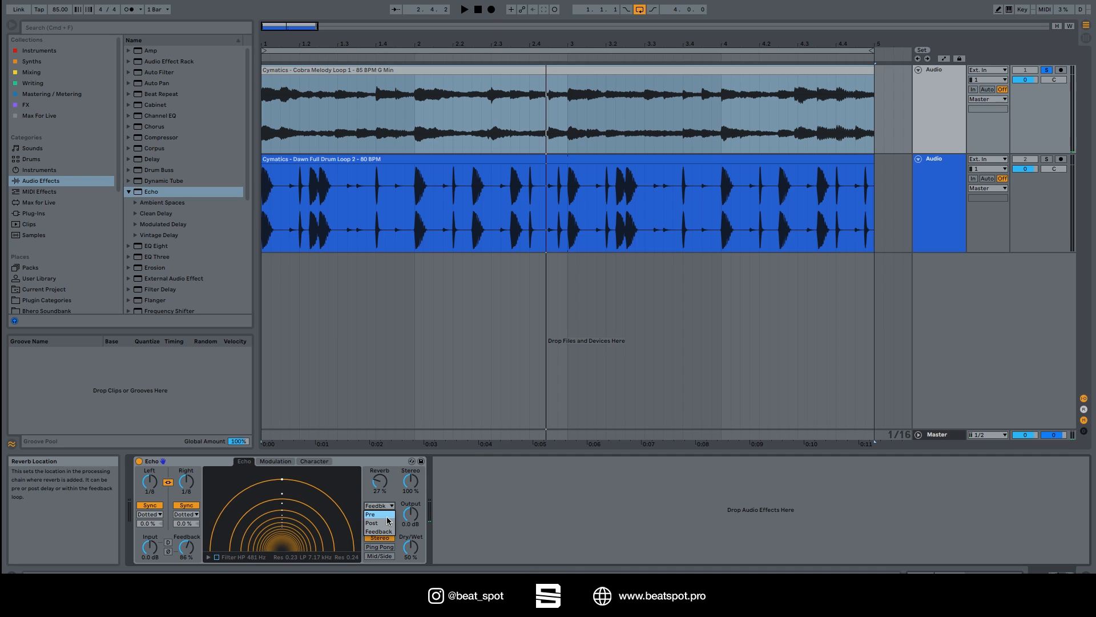
{"action": "left_click", "coordinate": [387, 524]}
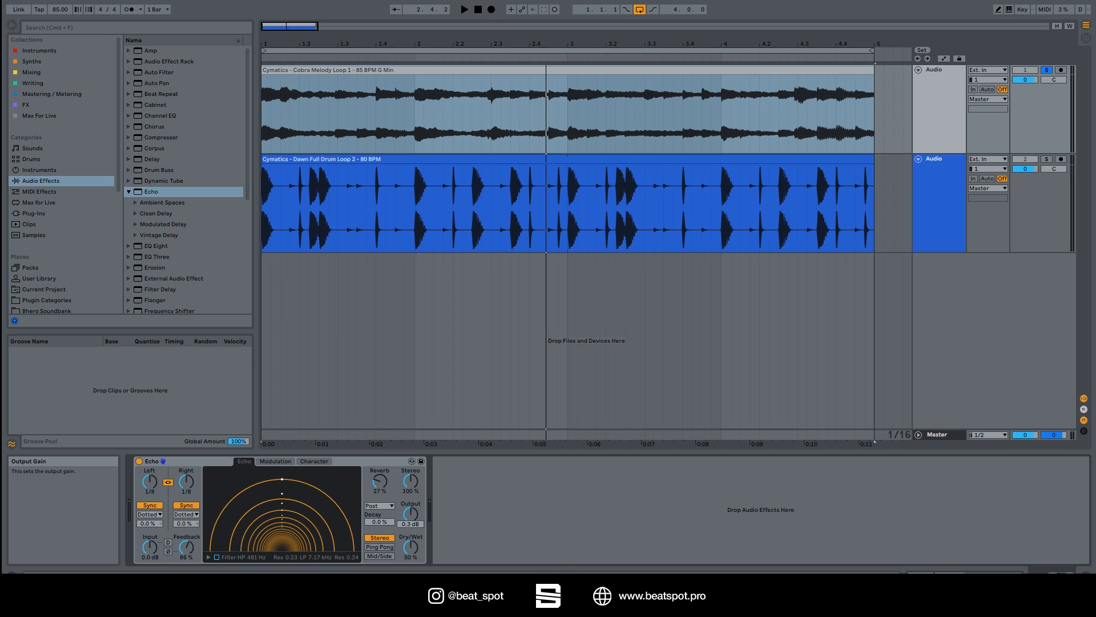
- Set Dry/Wet to 47% and audition the Ping Pong and Mid/Side channel modes, keeping Mid/Side with Echo active
{"action": "mouse_move", "coordinate": [411, 547]}
{"action": "left_mouse_down"}
{"action": "mouse_move", "coordinate": [410, 562]}
{"action": "mouse_move", "coordinate": [410, 548]}
{"action": "left_mouse_up"}
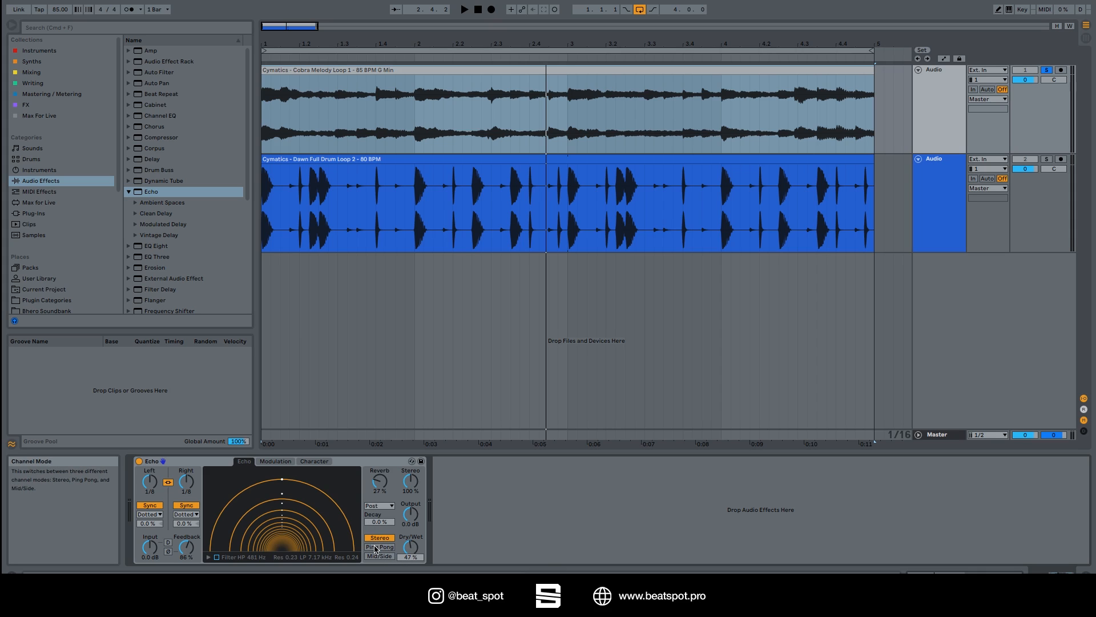
{"action": "key", "text": "space"}
{"action": "left_click", "coordinate": [377, 547]}
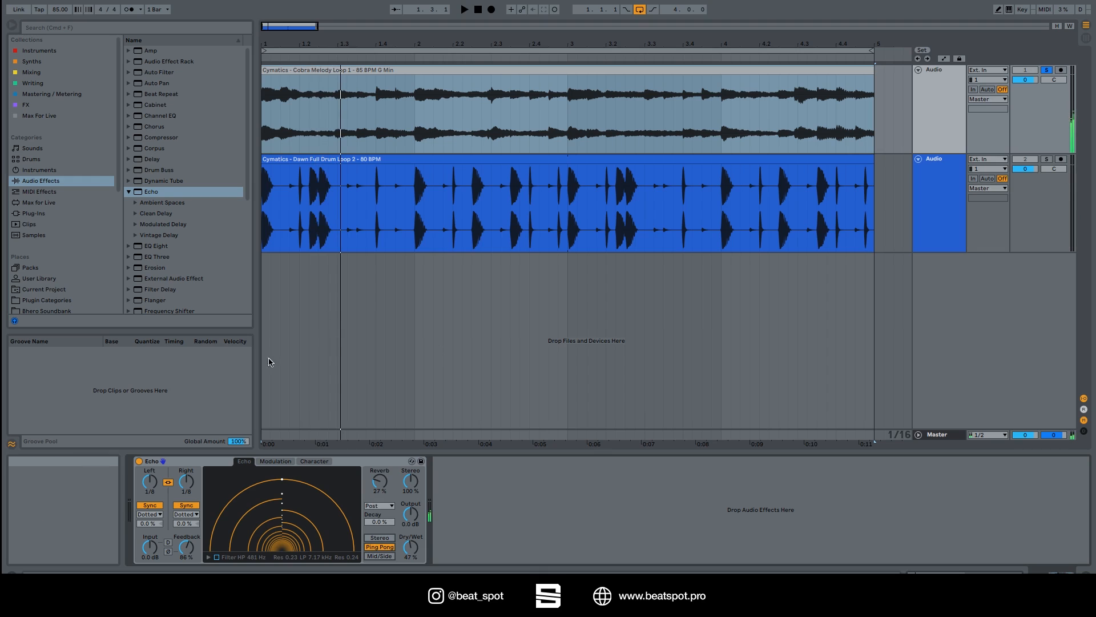
{"action": "left_click", "coordinate": [380, 556]}
{"action": "key", "text": "space"}
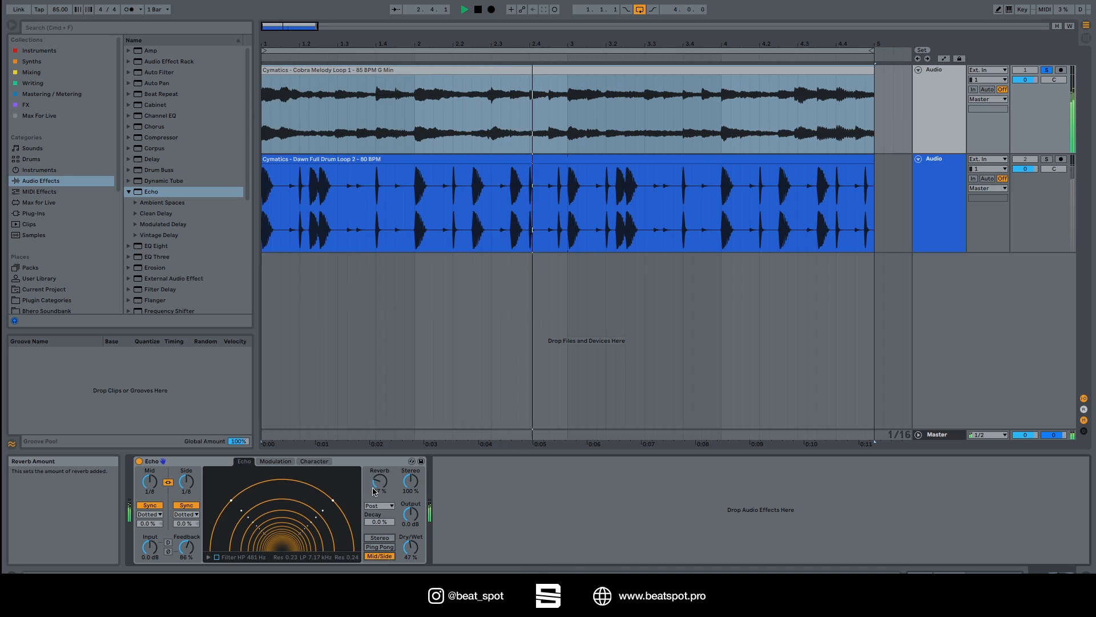
{"action": "left_click", "coordinate": [138, 461]}
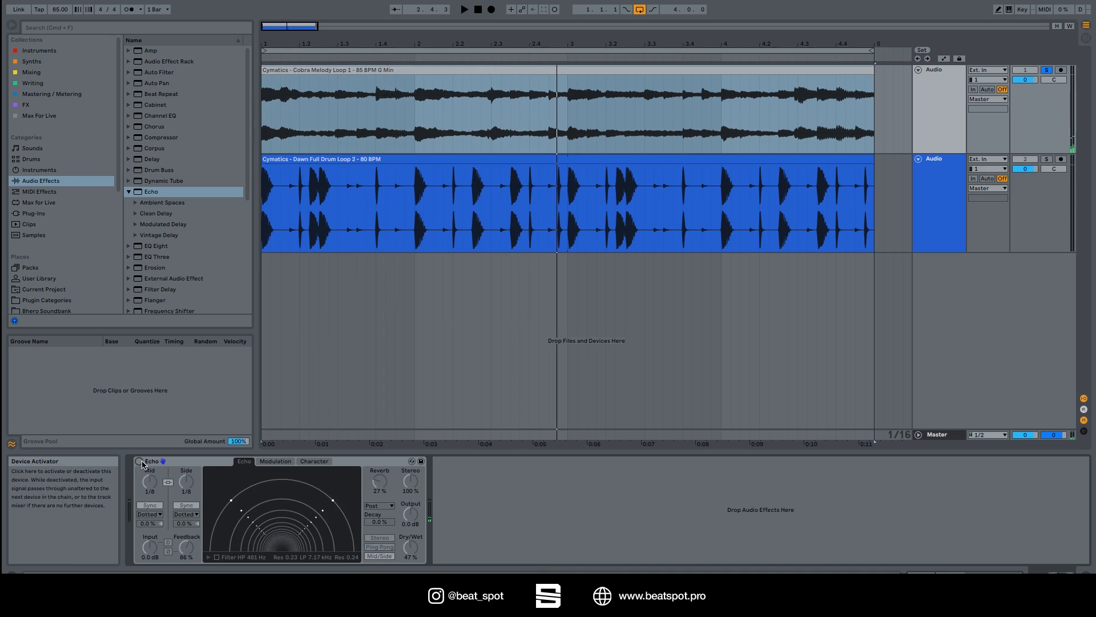
{"action": "left_click", "coordinate": [139, 461]}
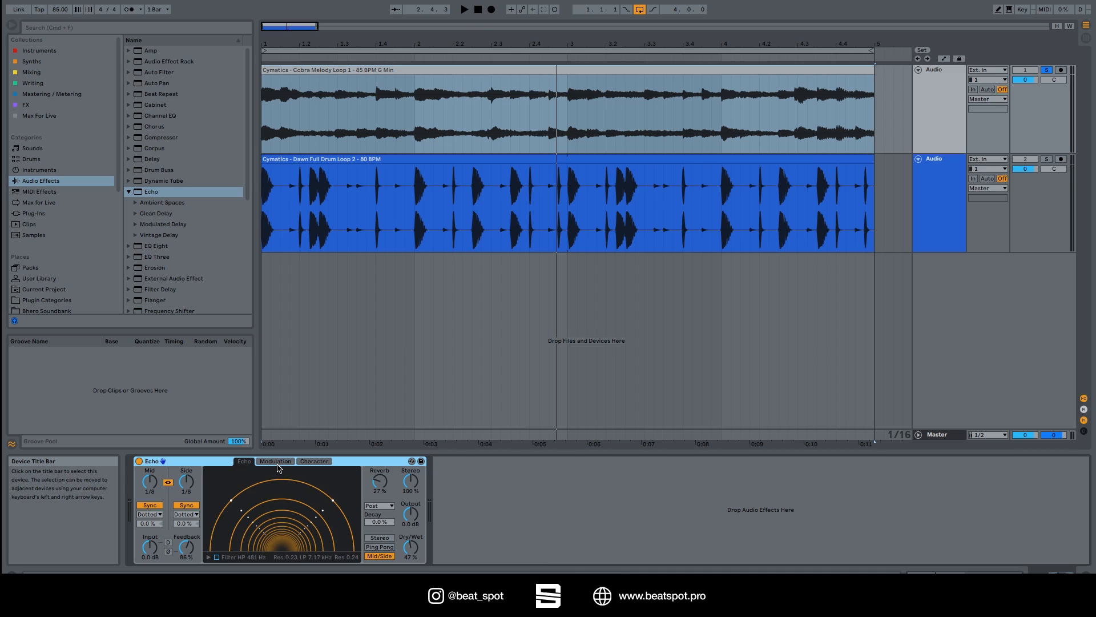
- In the modulation settings, compare Sync off and on, and set delay modulation to 20% and filter modulation to 31%
{"action": "left_click", "coordinate": [273, 461]}
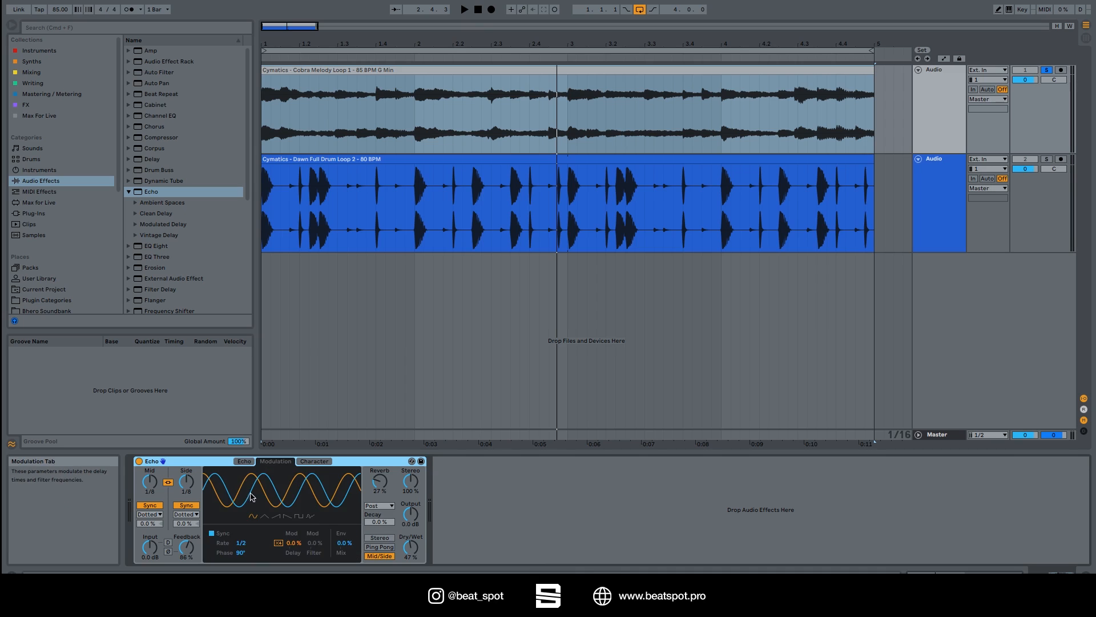
{"action": "left_click", "coordinate": [211, 534]}
{"action": "left_click", "coordinate": [211, 534]}
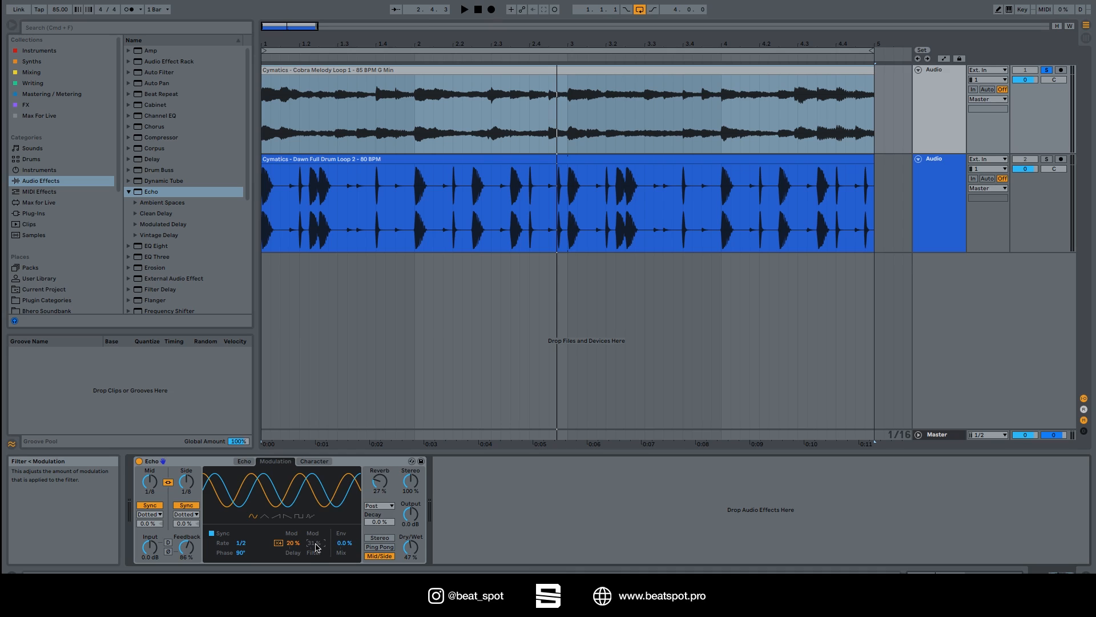
- Try the six modulation waveforms in turn and return to the sine wave
{"action": "left_click", "coordinate": [265, 516]}
{"action": "left_click", "coordinate": [255, 516]}
{"action": "left_click", "coordinate": [263, 517]}
{"action": "left_click", "coordinate": [276, 517]}
{"action": "left_click", "coordinate": [288, 516]}
{"action": "left_click", "coordinate": [299, 516]}
{"action": "left_click", "coordinate": [310, 516]}
{"action": "left_click", "coordinate": [299, 517]}
{"action": "left_click", "coordinate": [254, 517]}
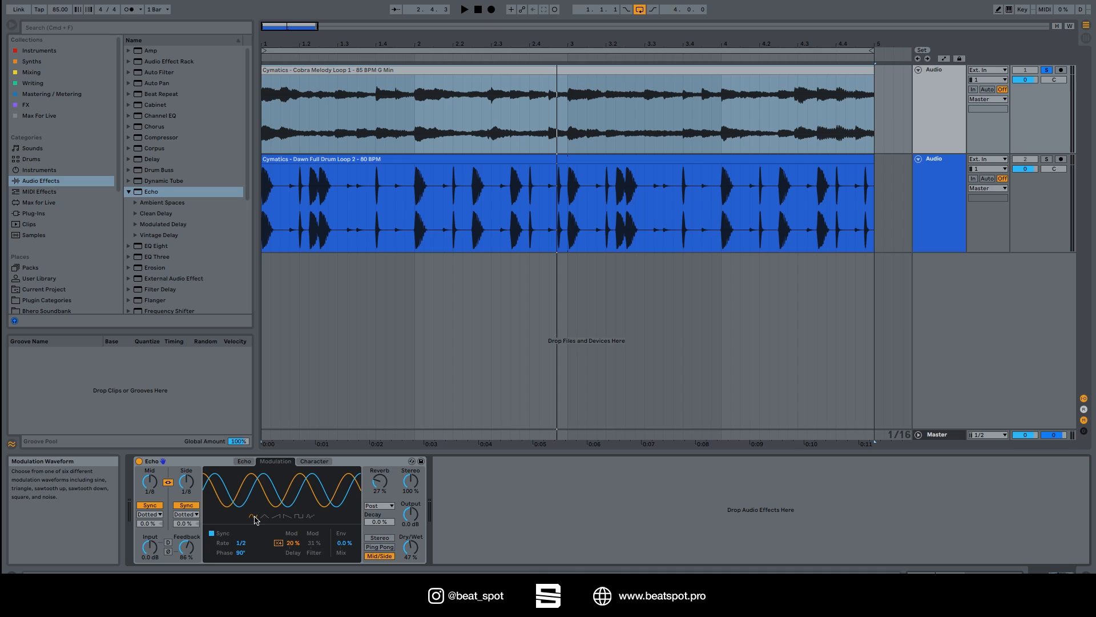
{"action": "left_click", "coordinate": [266, 517]}
{"action": "left_click", "coordinate": [252, 517]}
- Set the modulation rate to 1/8 and the phase to 100°, keeping modulation Sync on
{"action": "mouse_move", "coordinate": [240, 542]}
{"action": "left_mouse_down"}
{"action": "mouse_move", "coordinate": [241, 522]}
{"action": "mouse_move", "coordinate": [246, 565]}
{"action": "left_mouse_up"}
{"action": "left_click", "coordinate": [211, 534]}
{"action": "left_click", "coordinate": [211, 533]}
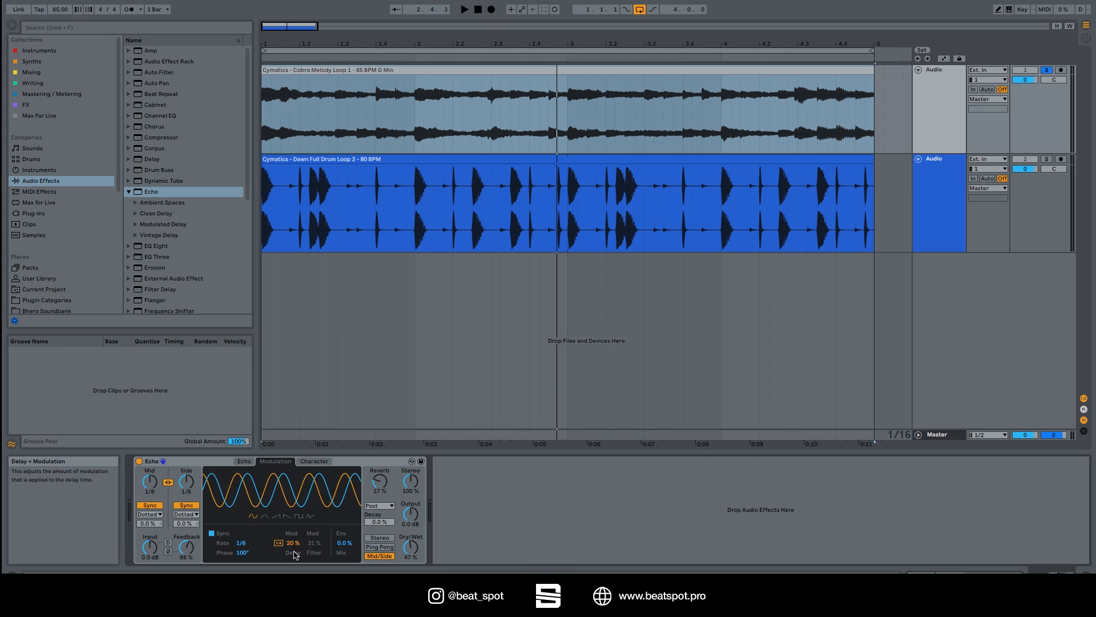
- Enable the x4 delay modulation multiplier and raise delay modulation to 30% while the loop plays
{"action": "left_click", "coordinate": [279, 543]}
{"action": "key", "text": "space"}
{"action": "left_click_drag", "start_coordinate": [294, 543], "coordinate": [294, 526]}
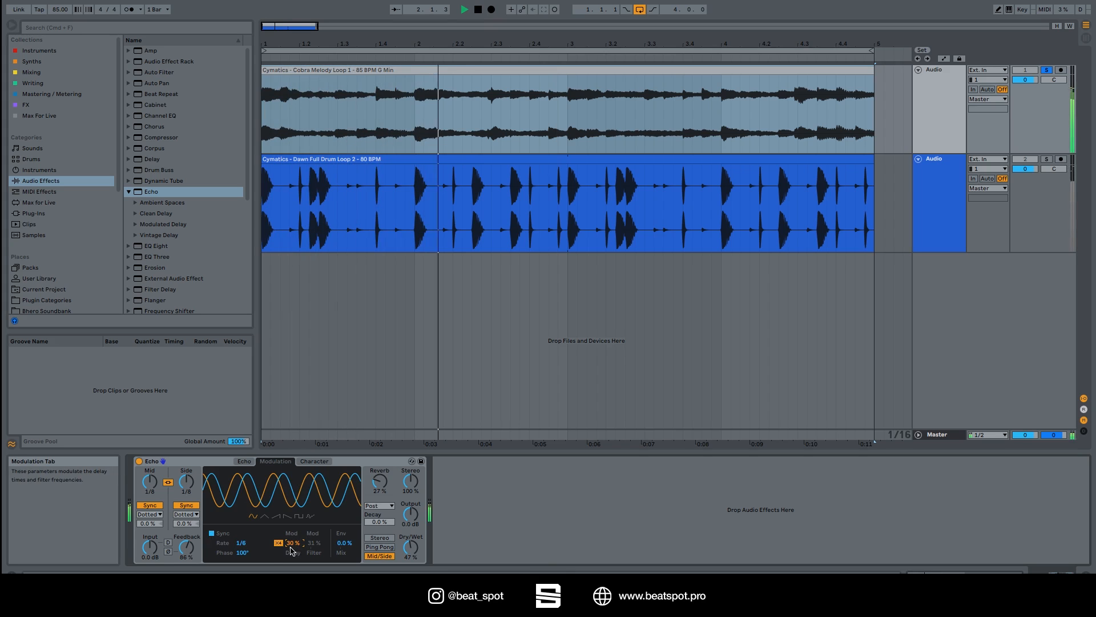
- Set the modulation rate to 1/64, compare the triangle and sine waveforms, and disable the x4 multiplier
{"action": "left_click_drag", "start_coordinate": [225, 547], "coordinate": [293, 572]}
{"action": "left_click", "coordinate": [263, 515]}
{"action": "left_click", "coordinate": [253, 516]}
{"action": "left_click", "coordinate": [279, 543]}
- Replay the loop, switching Echo off and on to clear its tail, and raise delay modulation to 58%
{"action": "key", "text": "space"}
{"action": "key", "text": "space"}
{"action": "key", "text": "space"}
{"action": "left_click", "coordinate": [139, 462]}
{"action": "left_click", "coordinate": [139, 462]}
{"action": "key", "text": "space"}
{"action": "left_click_drag", "start_coordinate": [293, 543], "coordinate": [293, 509]}
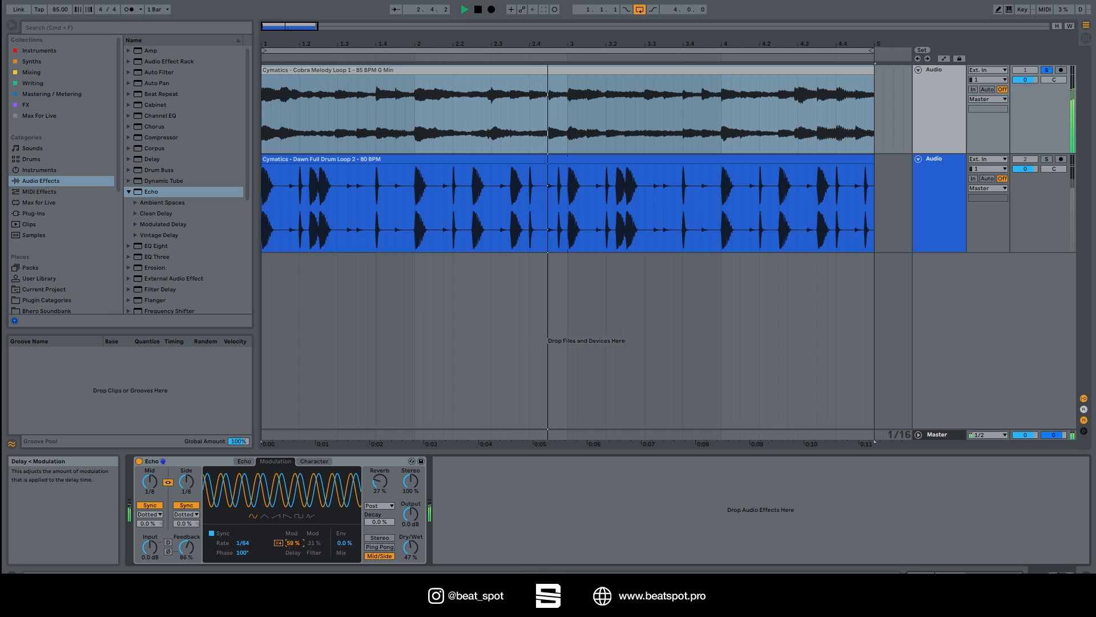
- Slow the modulation rate to 1 and clear the echo tail by switching the device off and on
{"action": "left_click_drag", "start_coordinate": [242, 543], "coordinate": [243, 576]}
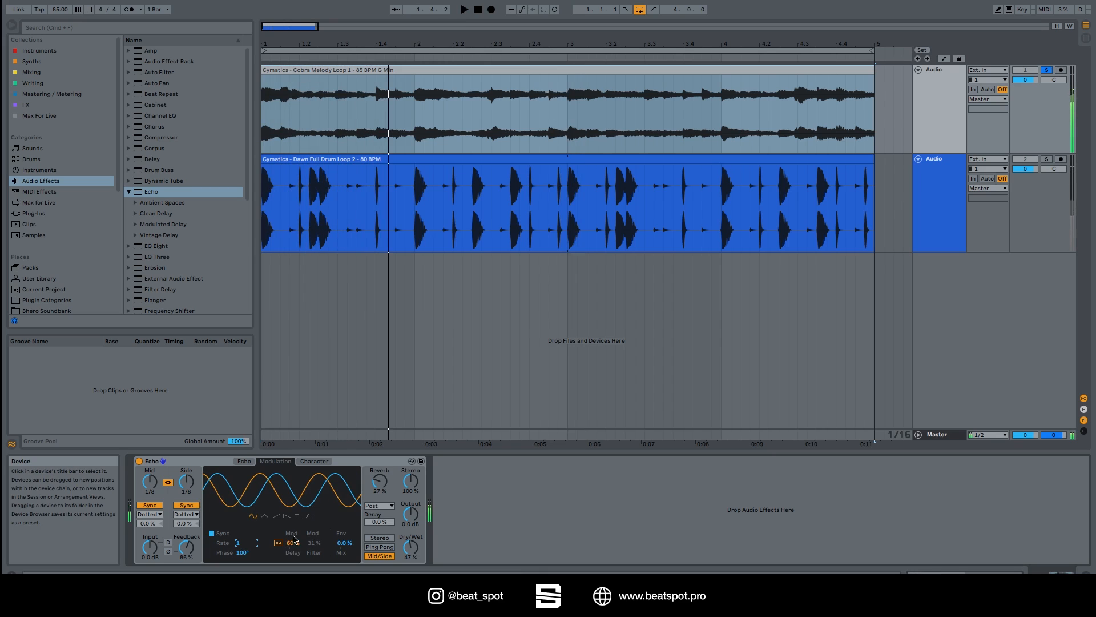
{"action": "left_click", "coordinate": [139, 462]}
{"action": "left_click", "coordinate": [139, 461]}
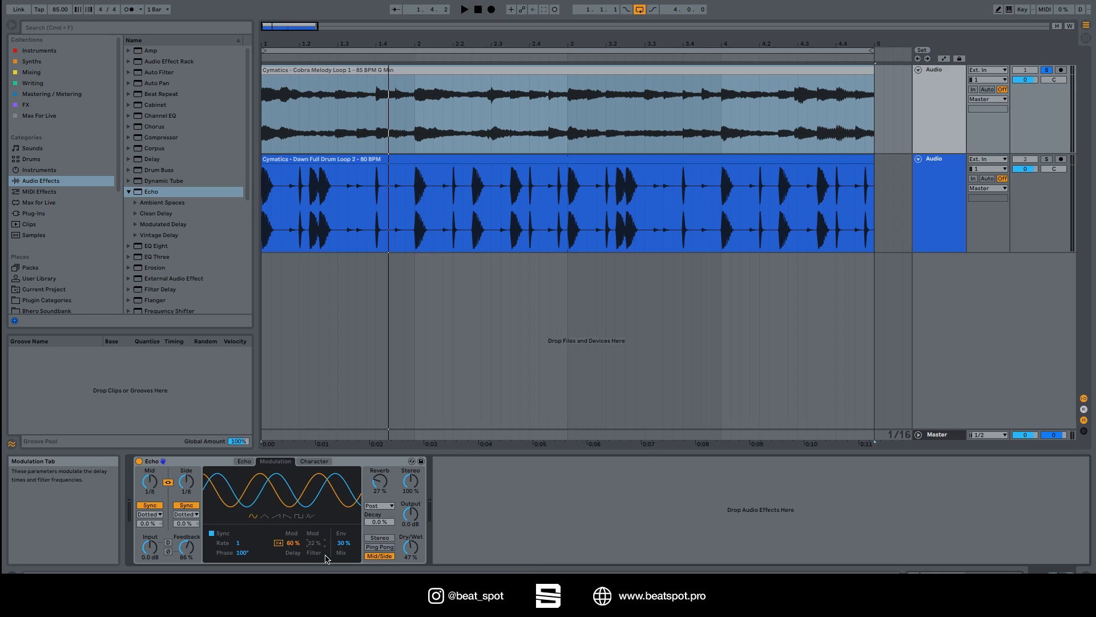
- Enable Echo's filter and raise the filter modulation to 88% while the loop plays
{"action": "left_click", "coordinate": [244, 461]}
{"action": "left_click", "coordinate": [217, 558]}
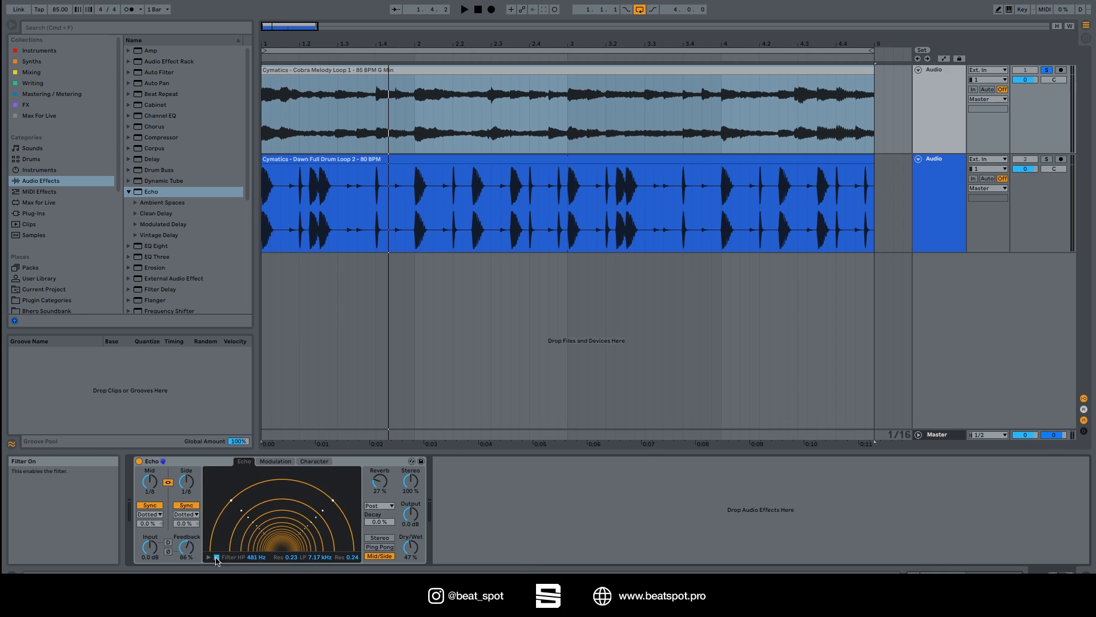
{"action": "left_click", "coordinate": [276, 461]}
{"action": "key", "text": "space"}
{"action": "left_click_drag", "start_coordinate": [314, 544], "coordinate": [313, 513]}
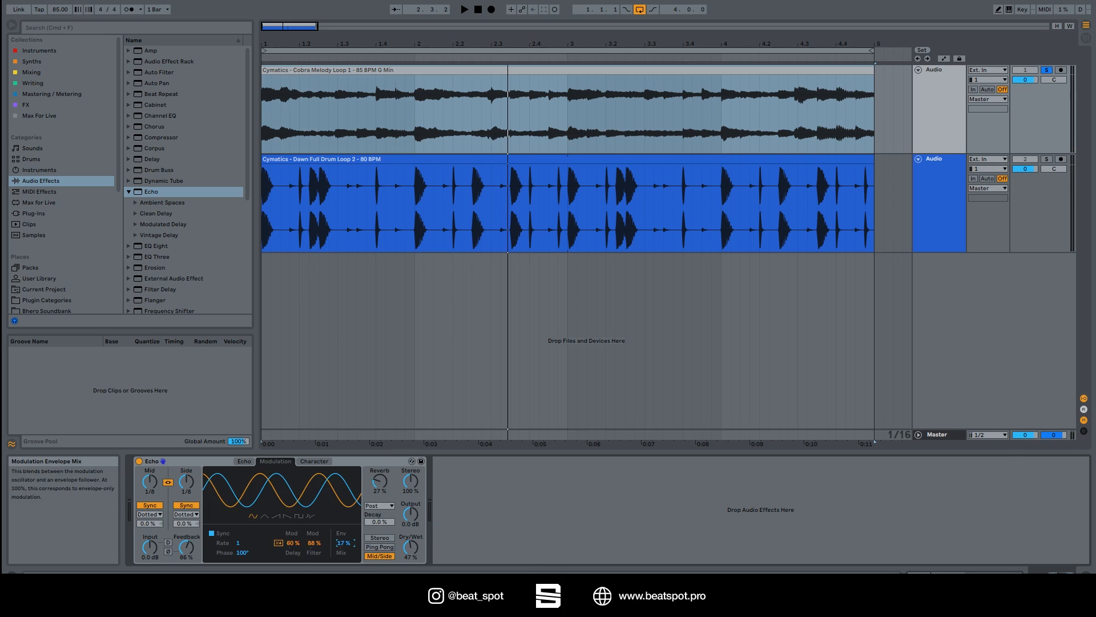
- Set the modulation envelope mix to 100%, audition it on the loop, and clear the tail by switching Echo off and on
{"action": "left_click_drag", "start_coordinate": [345, 543], "coordinate": [345, 512]}
{"action": "key", "text": "space"}
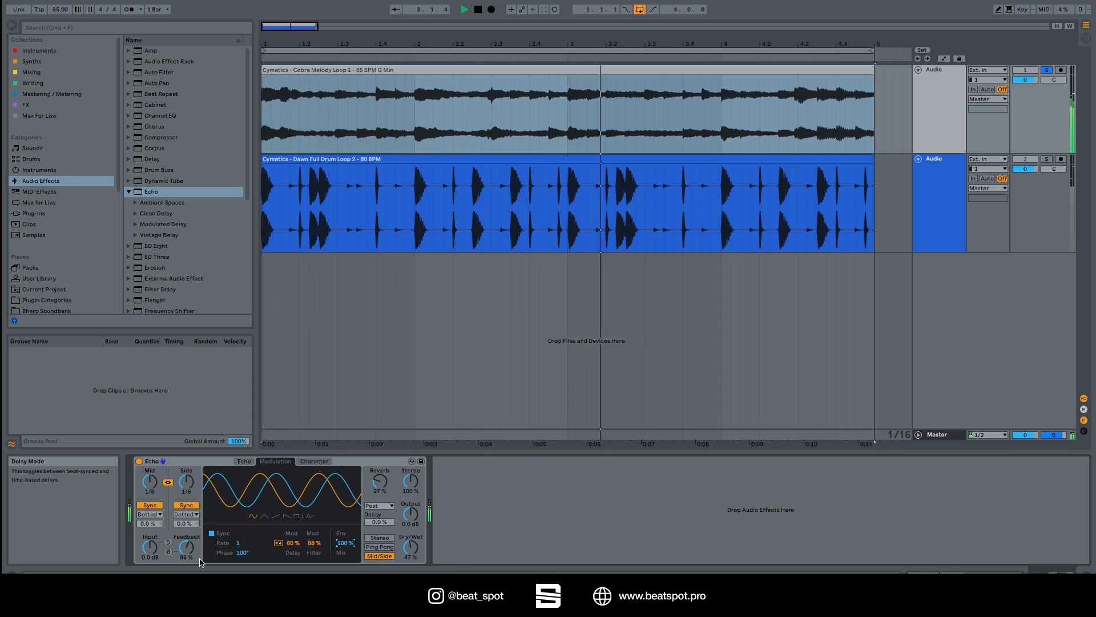
{"action": "key", "text": "space"}
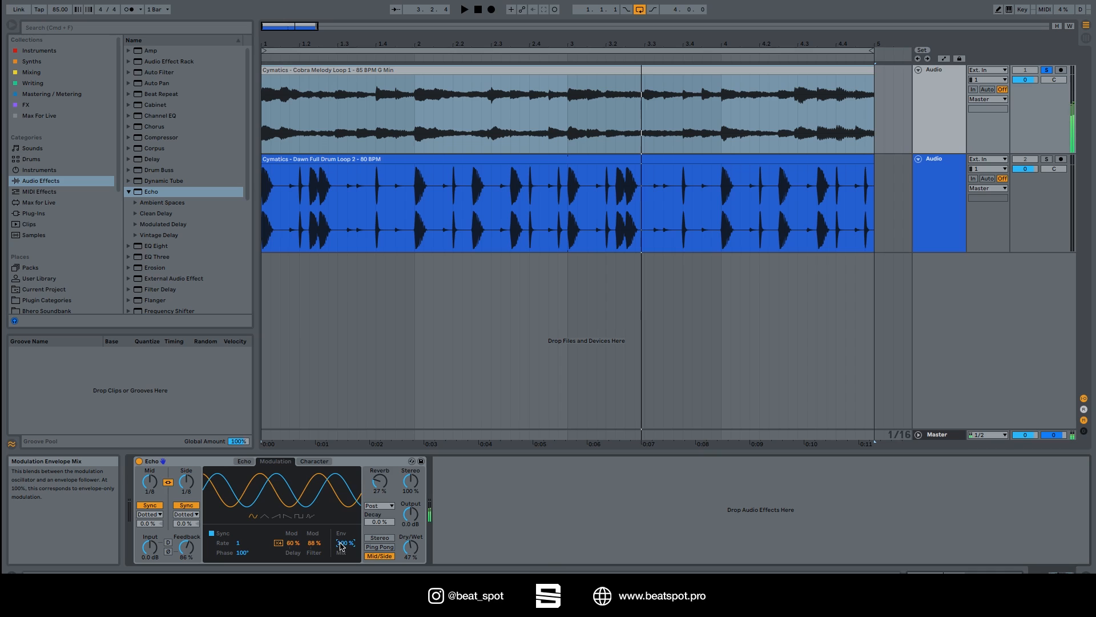
{"action": "left_click", "coordinate": [139, 461]}
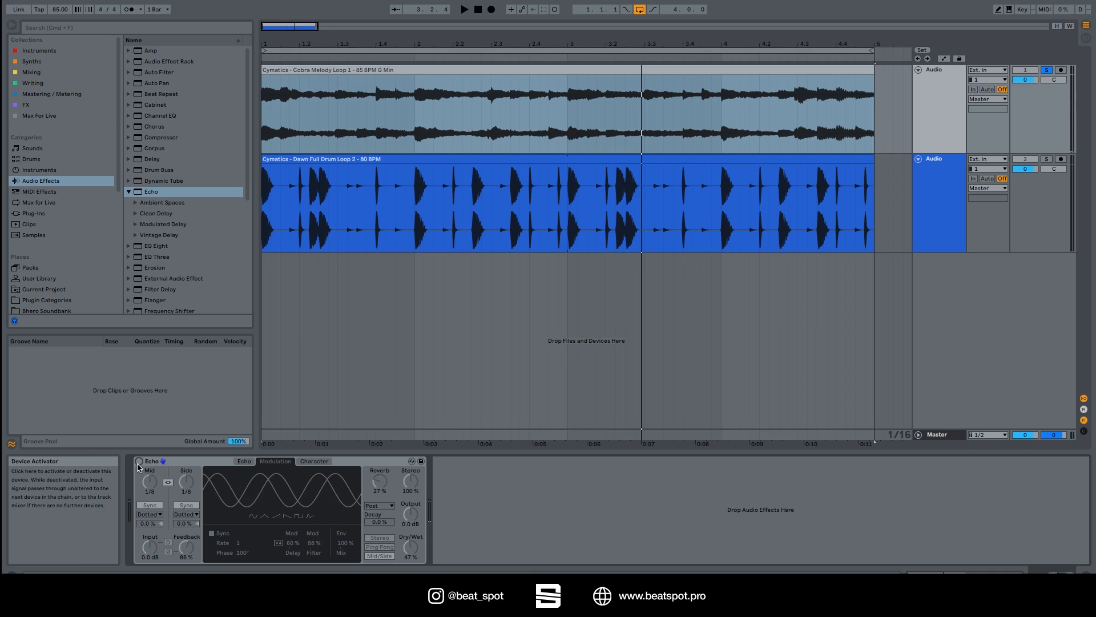
{"action": "left_click", "coordinate": [138, 464]}
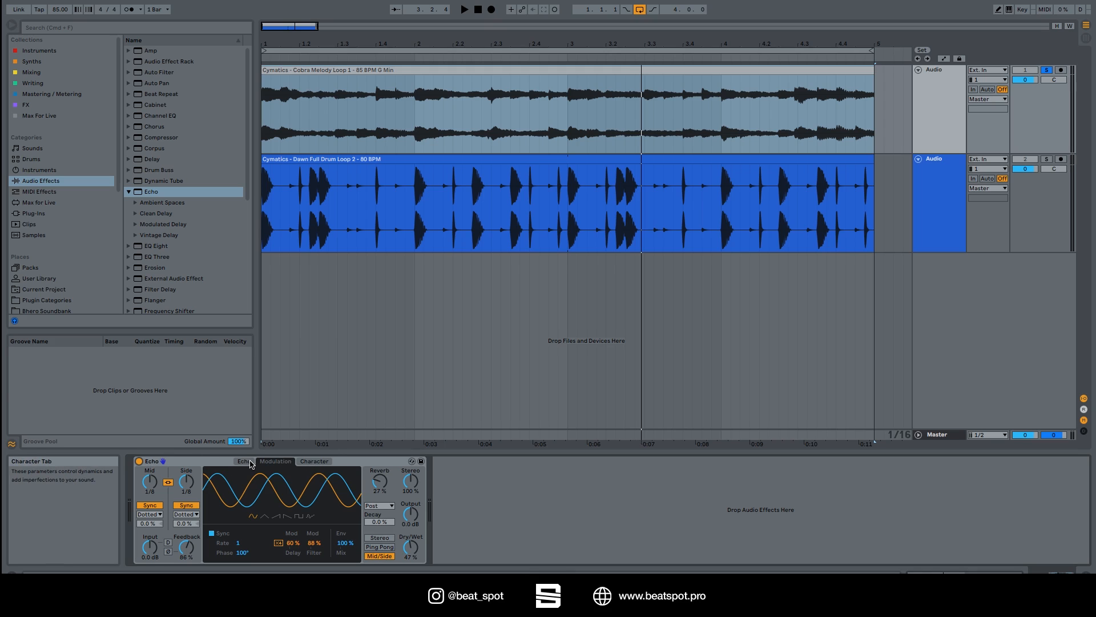
- Lower Feedback to 51% and audition the Character gate's threshold and release during playback
{"action": "left_click", "coordinate": [307, 463]}
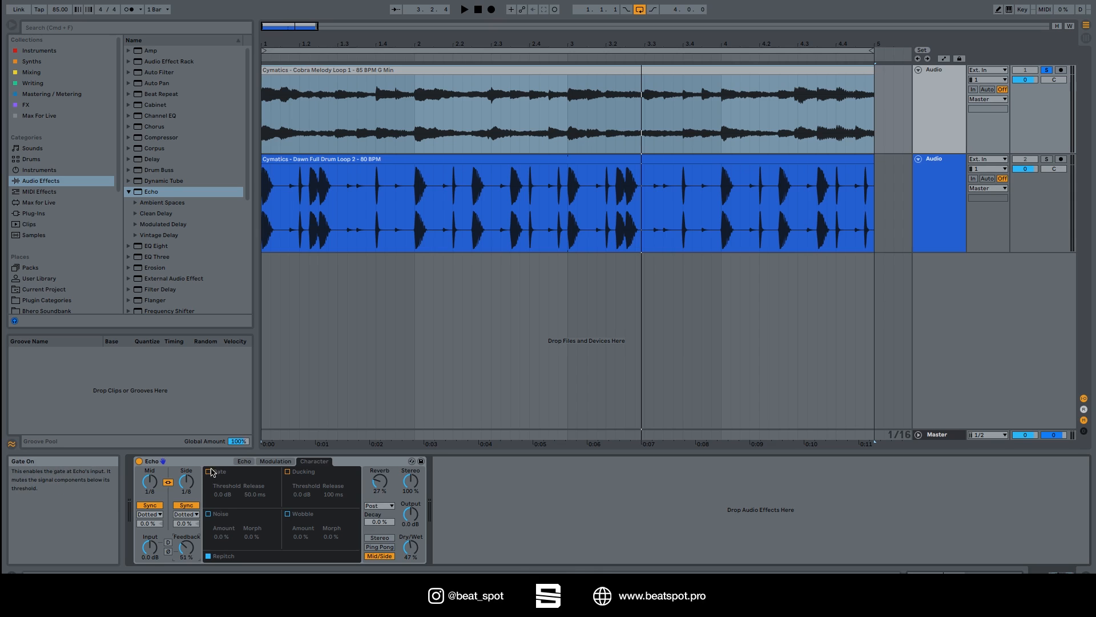
{"action": "key", "text": "space"}
{"action": "mouse_move", "coordinate": [254, 496]}
{"action": "left_mouse_down"}
{"action": "mouse_move", "coordinate": [254, 531]}
{"action": "mouse_move", "coordinate": [255, 502]}
{"action": "left_mouse_up"}
{"action": "left_click_drag", "start_coordinate": [224, 495], "coordinate": [223, 546]}
{"action": "left_click_drag", "start_coordinate": [255, 495], "coordinate": [227, 483]}
- Reset the delay modulation, filter modulation and envelope mix to 0.0%
{"action": "left_click", "coordinate": [275, 461]}
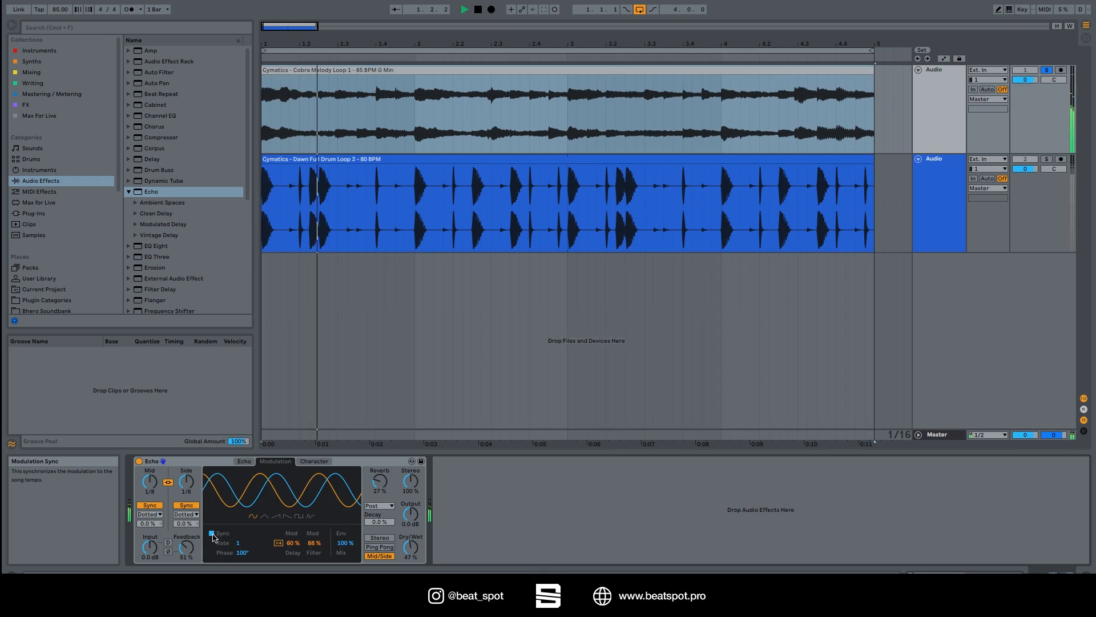
{"action": "double_click", "coordinate": [292, 543]}
{"action": "left_click", "coordinate": [314, 543]}
{"action": "double_click", "coordinate": [314, 543]}
{"action": "left_click_drag", "start_coordinate": [344, 543], "coordinate": [345, 600]}
- Try Dry/Wet at 28%, raise it to 100%, and return to the Character settings
{"action": "left_click_drag", "start_coordinate": [411, 547], "coordinate": [410, 559]}
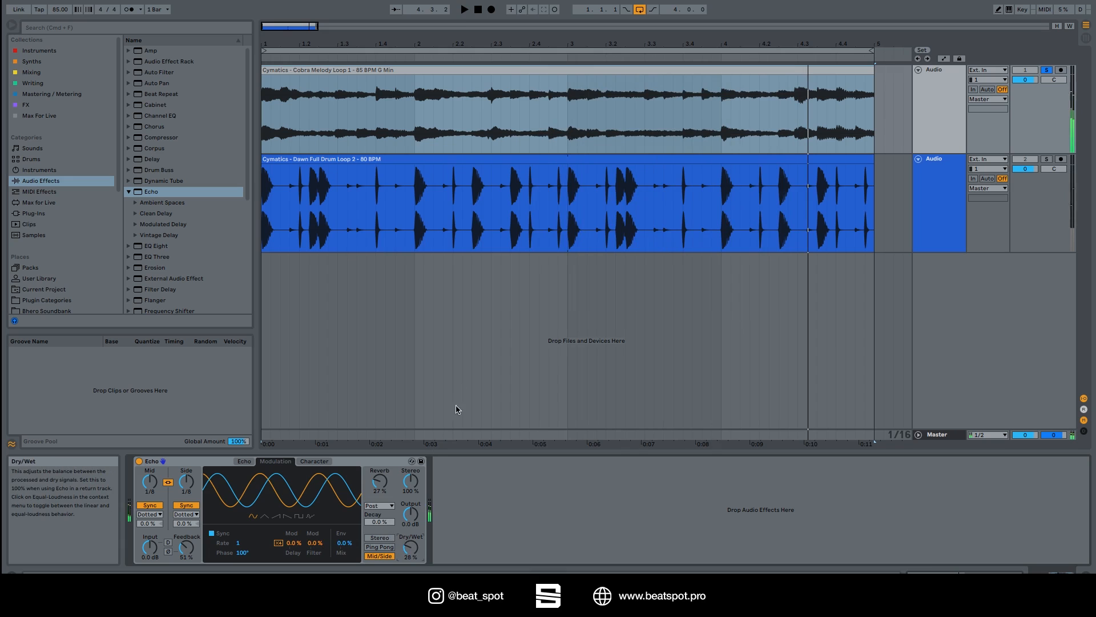
{"action": "left_click_drag", "start_coordinate": [409, 558], "coordinate": [409, 516]}
{"action": "left_click", "coordinate": [323, 462]}
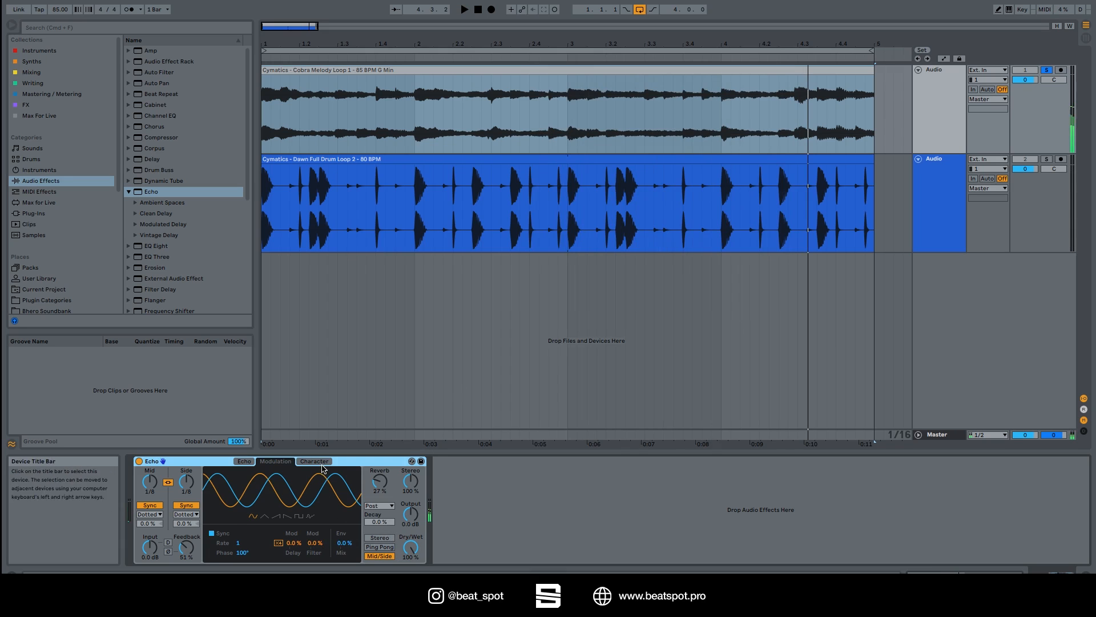
- Audition the gate threshold at -3.8 dB and then -12 dB during playback, and switch the gate off
{"action": "key", "text": "space"}
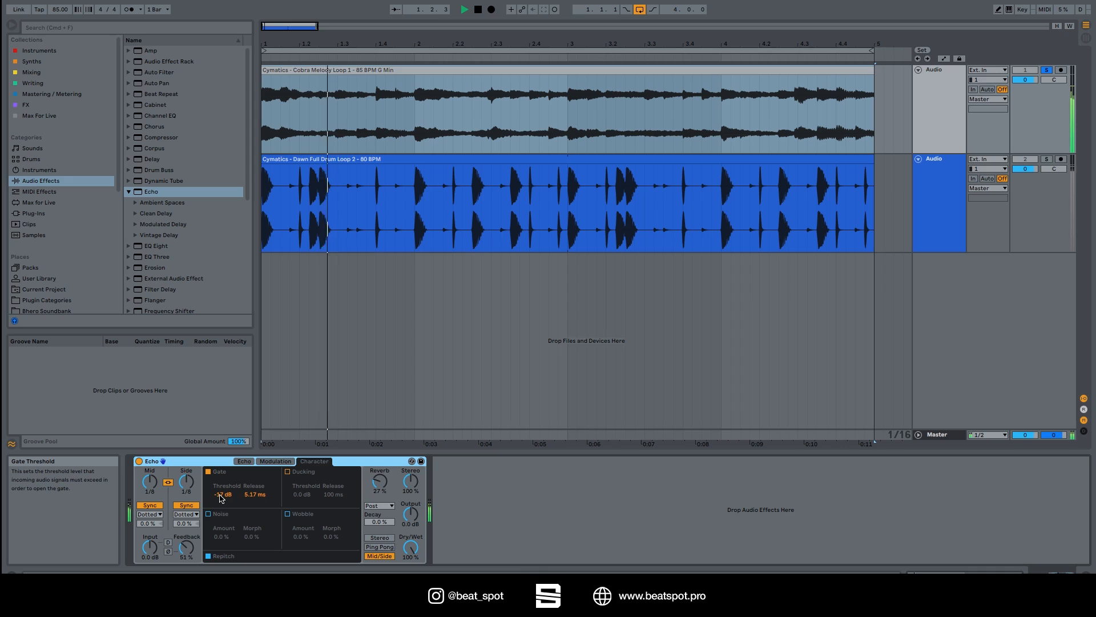
{"action": "left_click_drag", "start_coordinate": [220, 498], "coordinate": [220, 484]}
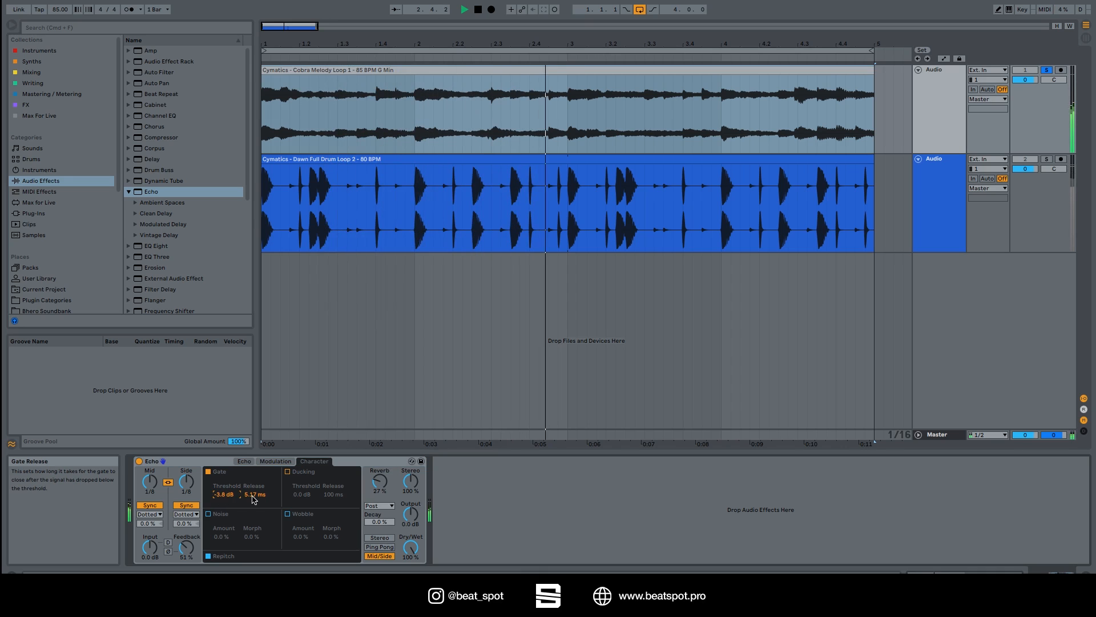
{"action": "key", "text": "space"}
{"action": "key", "text": "space"}
{"action": "left_click_drag", "start_coordinate": [223, 496], "coordinate": [223, 505]}
{"action": "key", "text": "space"}
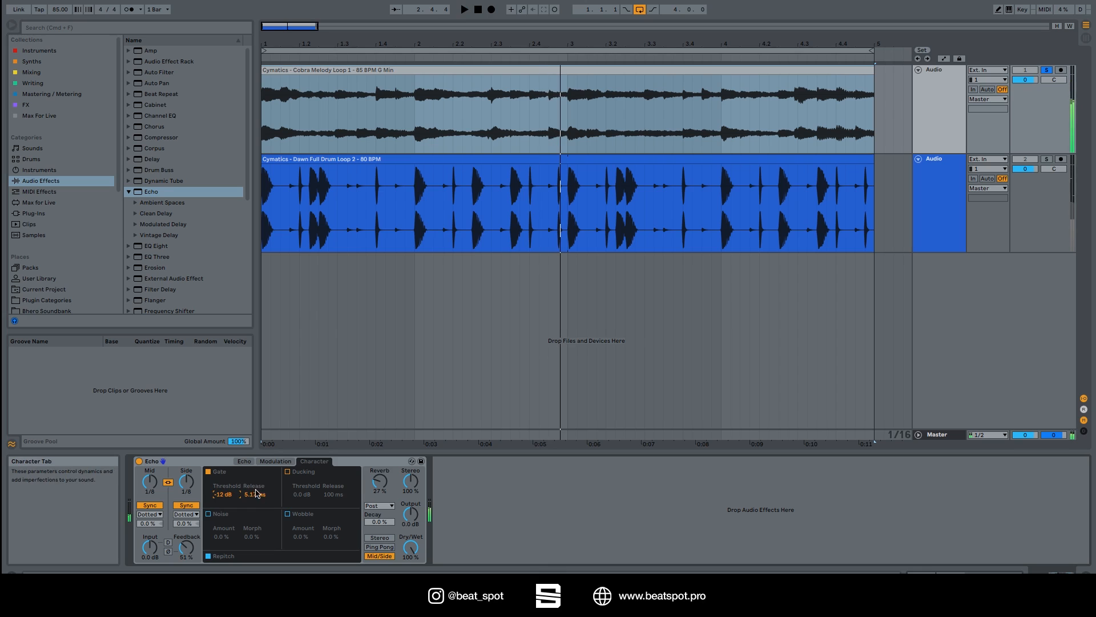
{"action": "left_click", "coordinate": [208, 471]}
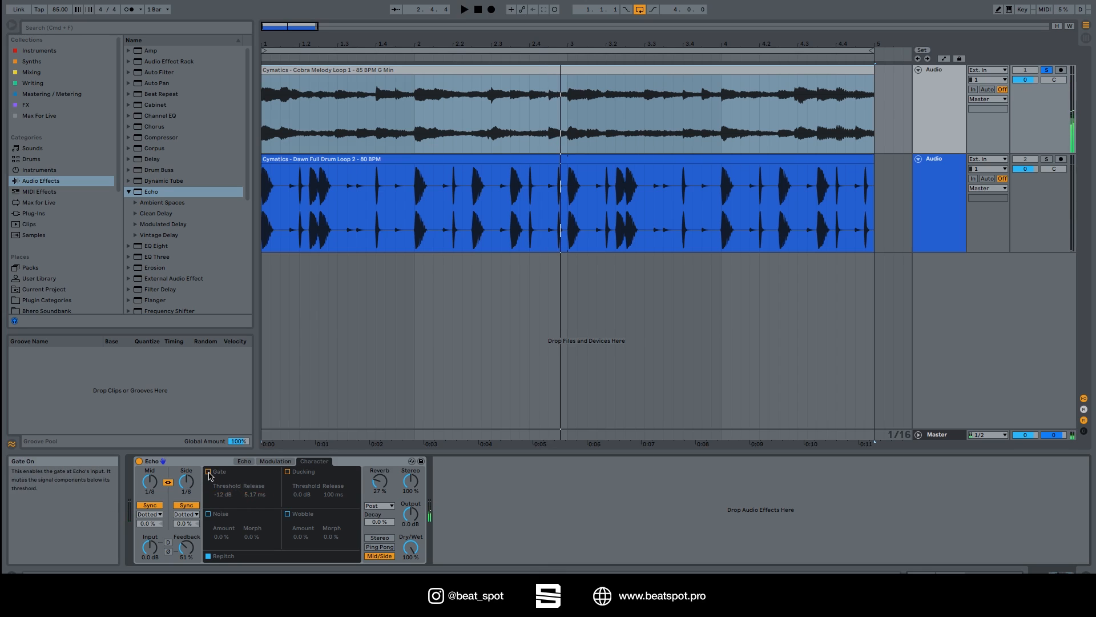
- Enable ducking, audition it with a -16 dB threshold and 968 ms release, and switch it off again
{"action": "left_click", "coordinate": [288, 472]}
{"action": "left_click_drag", "start_coordinate": [302, 494], "coordinate": [302, 503]}
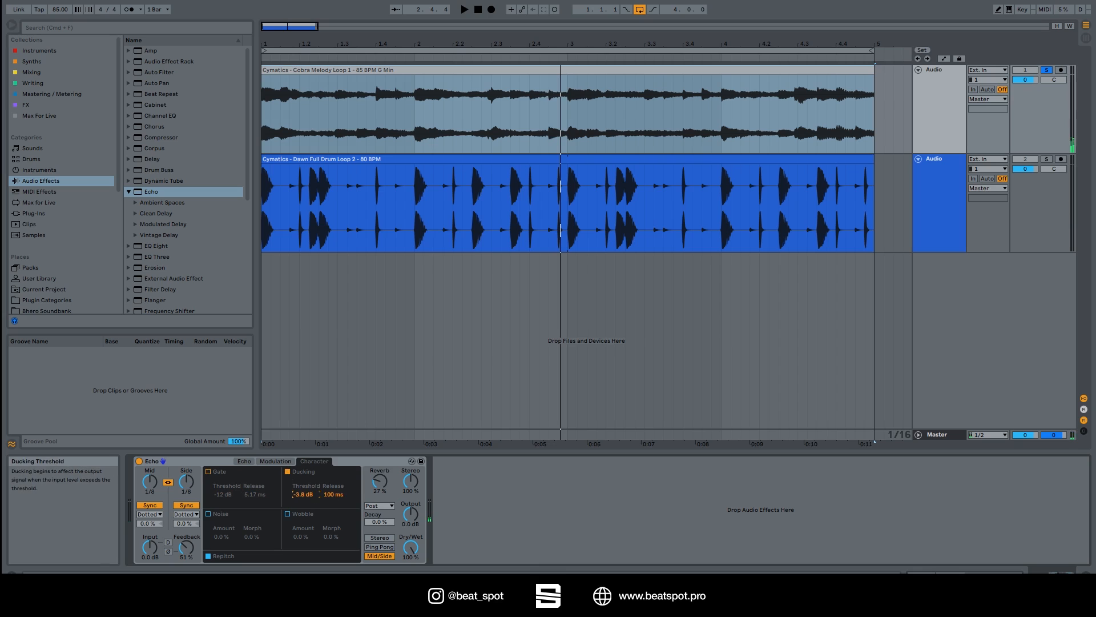
{"action": "key", "text": "space"}
{"action": "left_click_drag", "start_coordinate": [304, 495], "coordinate": [326, 467]}
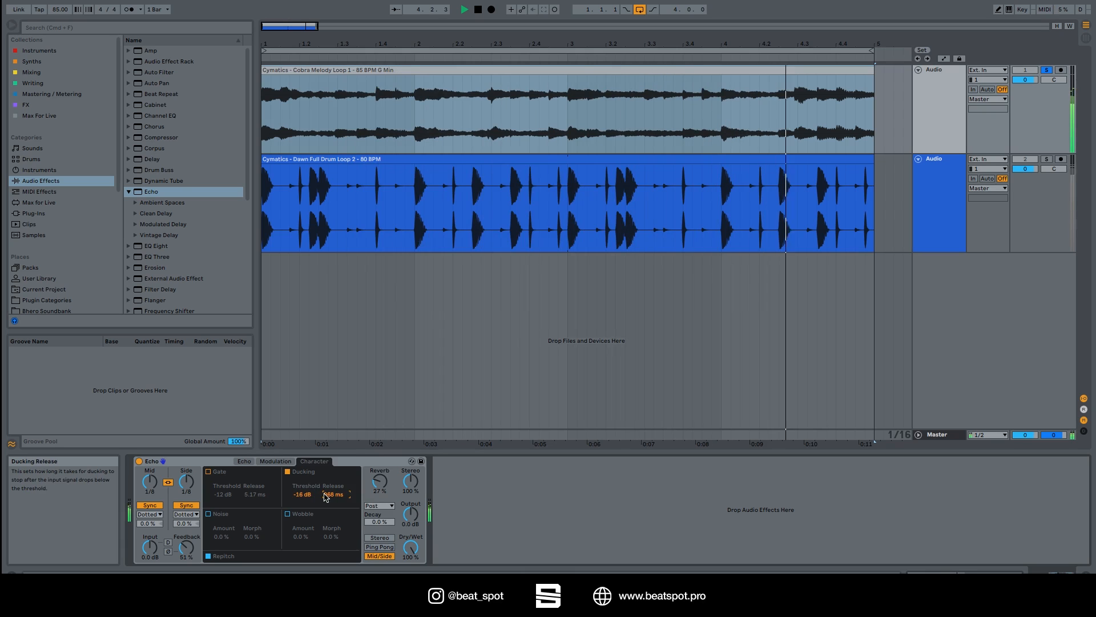
{"action": "key", "text": "space"}
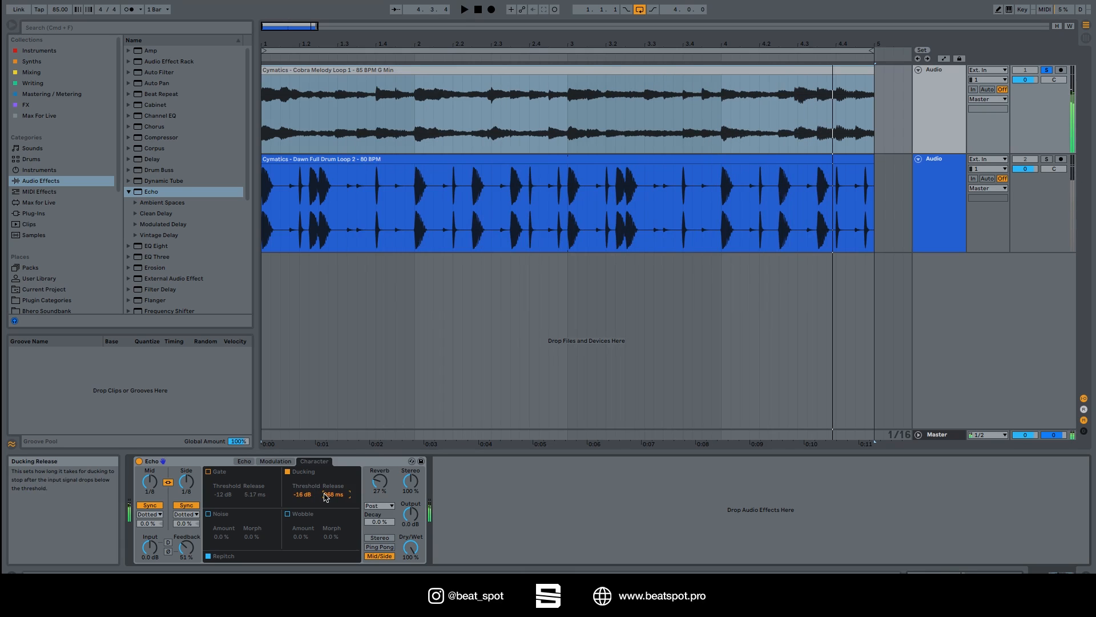
{"action": "left_click", "coordinate": [288, 472]}
{"action": "left_click_drag", "start_coordinate": [411, 547], "coordinate": [411, 565]}
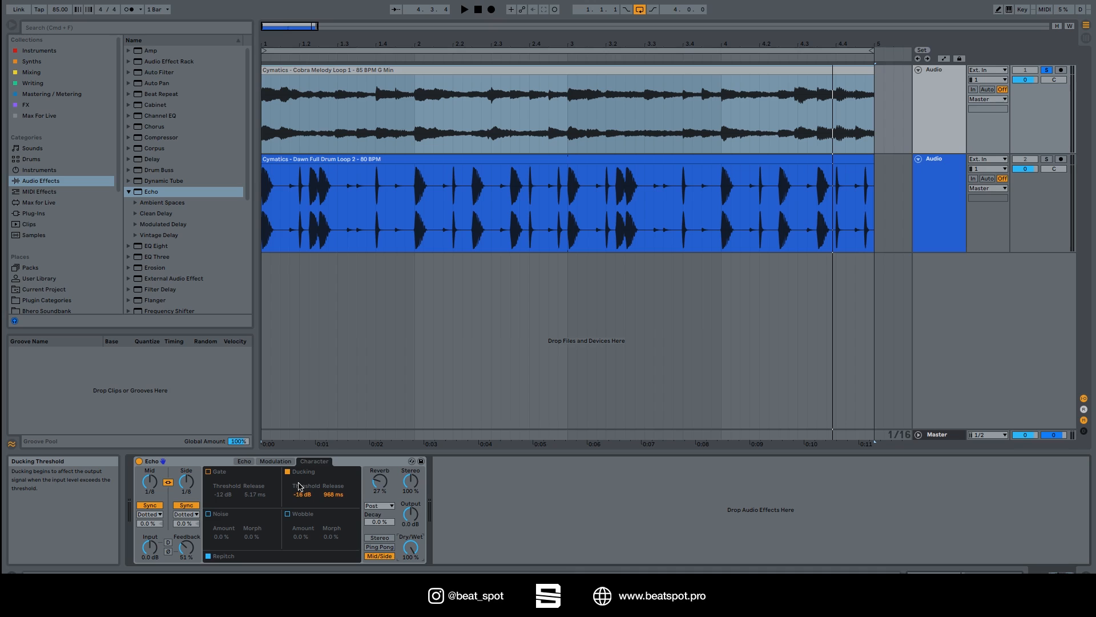
- Enable Noise and audition it on the loop with the amount at 55% and the morph at 89%
{"action": "left_click", "coordinate": [208, 513]}
{"action": "key", "text": "space"}
{"action": "left_click_drag", "start_coordinate": [222, 537], "coordinate": [222, 492]}
{"action": "left_click_drag", "start_coordinate": [245, 537], "coordinate": [245, 467]}
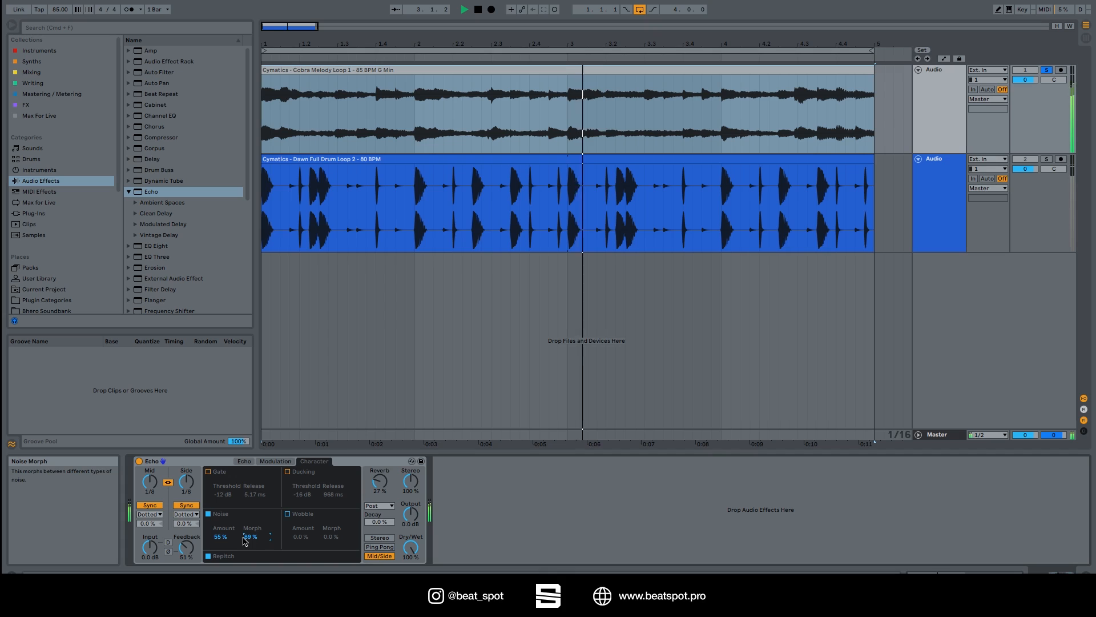
{"action": "key", "text": "space"}
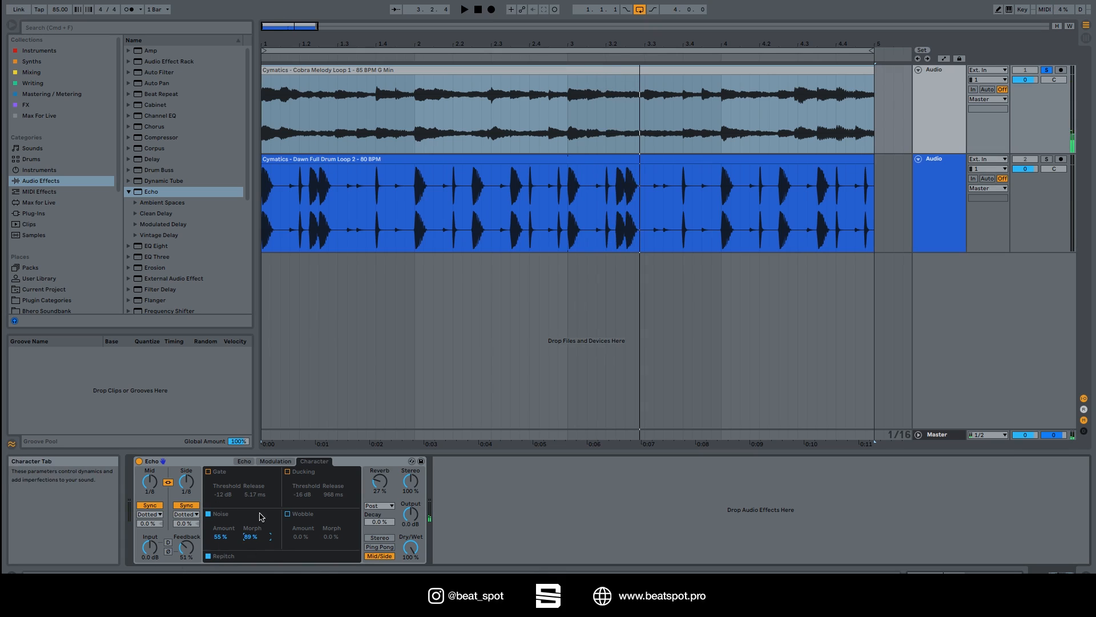
- Change the linked delay times to 1/16 with Repitch on, and then to 1/4 with Repitch off, during playback
{"action": "key", "text": "space"}
{"action": "left_click_drag", "start_coordinate": [186, 482], "coordinate": [186, 494]}
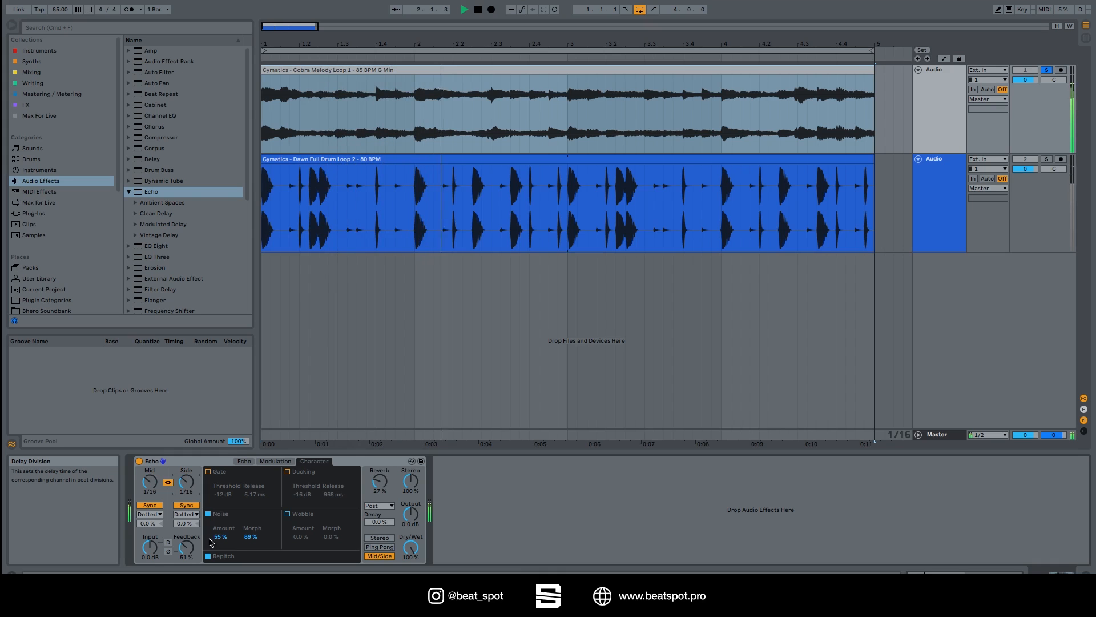
{"action": "left_click_drag", "start_coordinate": [183, 493], "coordinate": [183, 474]}
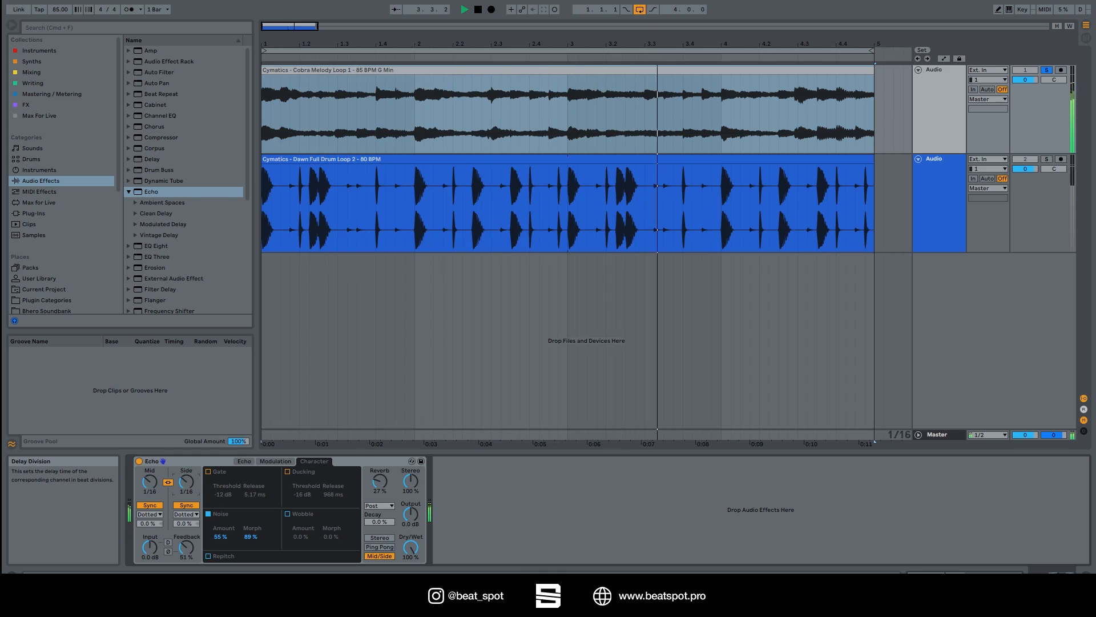
{"action": "key", "text": "space"}
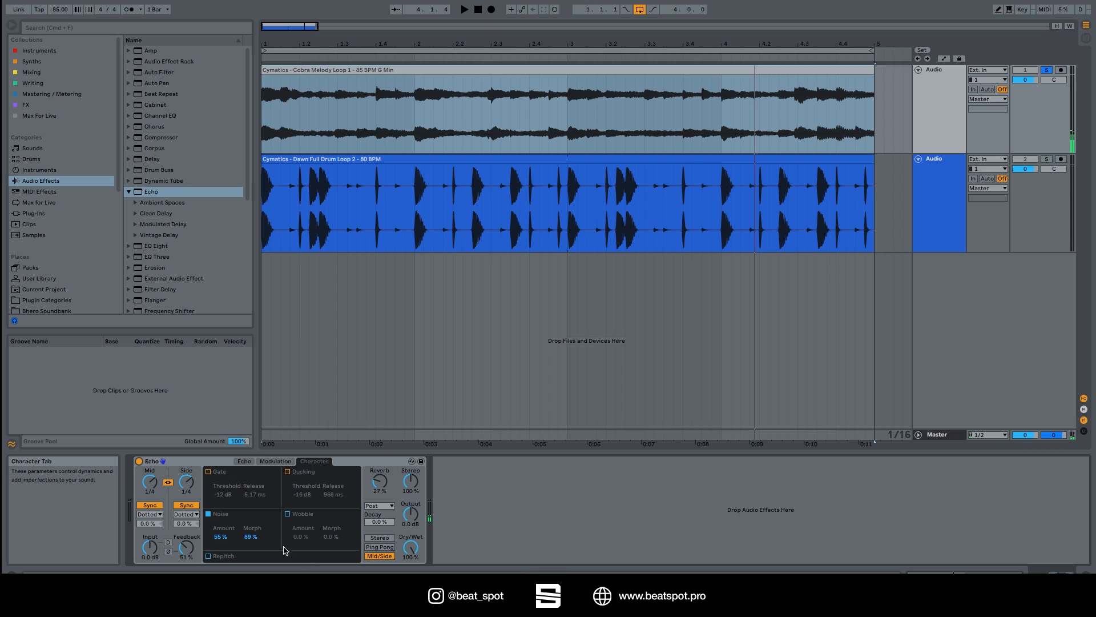
- Replace Noise with Wobble, set its amount to 100%, and audition it while adjusting the morph
{"action": "left_click", "coordinate": [208, 514]}
{"action": "left_click_drag", "start_coordinate": [410, 546], "coordinate": [410, 531]}
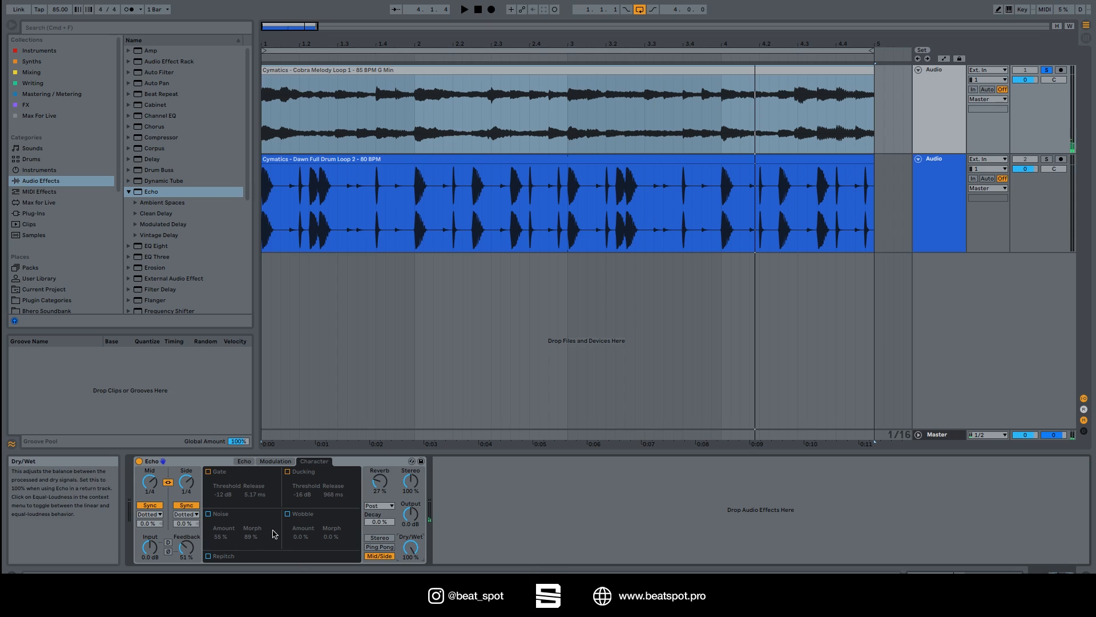
{"action": "left_click", "coordinate": [287, 513]}
{"action": "left_click_drag", "start_coordinate": [300, 536], "coordinate": [301, 481]}
{"action": "key", "text": "space"}
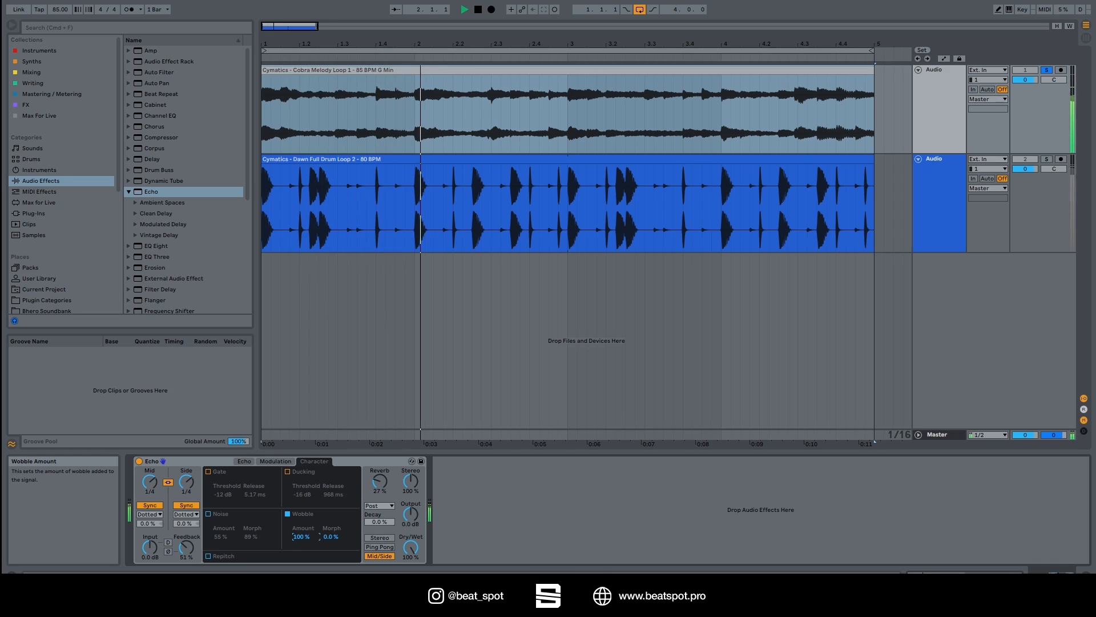
{"action": "mouse_move", "coordinate": [342, 540]}
{"action": "left_mouse_down"}
{"action": "mouse_move", "coordinate": [342, 496]}
{"action": "mouse_move", "coordinate": [342, 529]}
{"action": "left_mouse_up"}
- Visit the modulation settings, return to the main Echo view, and set Dry/Wet to 33%
{"action": "left_click", "coordinate": [268, 460]}
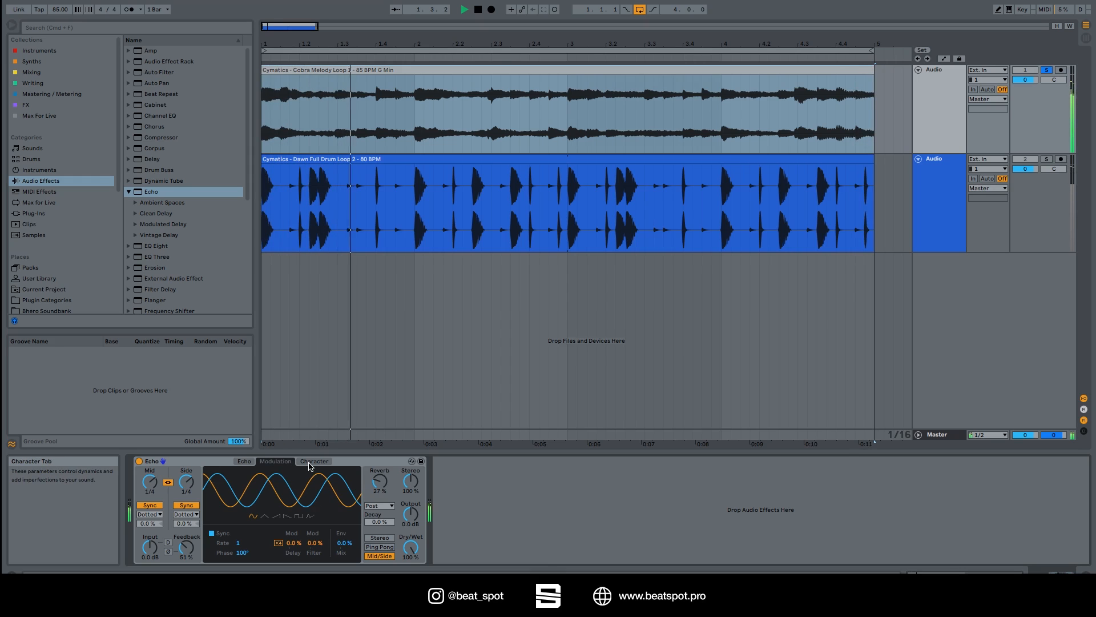
{"action": "left_click_drag", "start_coordinate": [241, 552], "coordinate": [241, 596]}
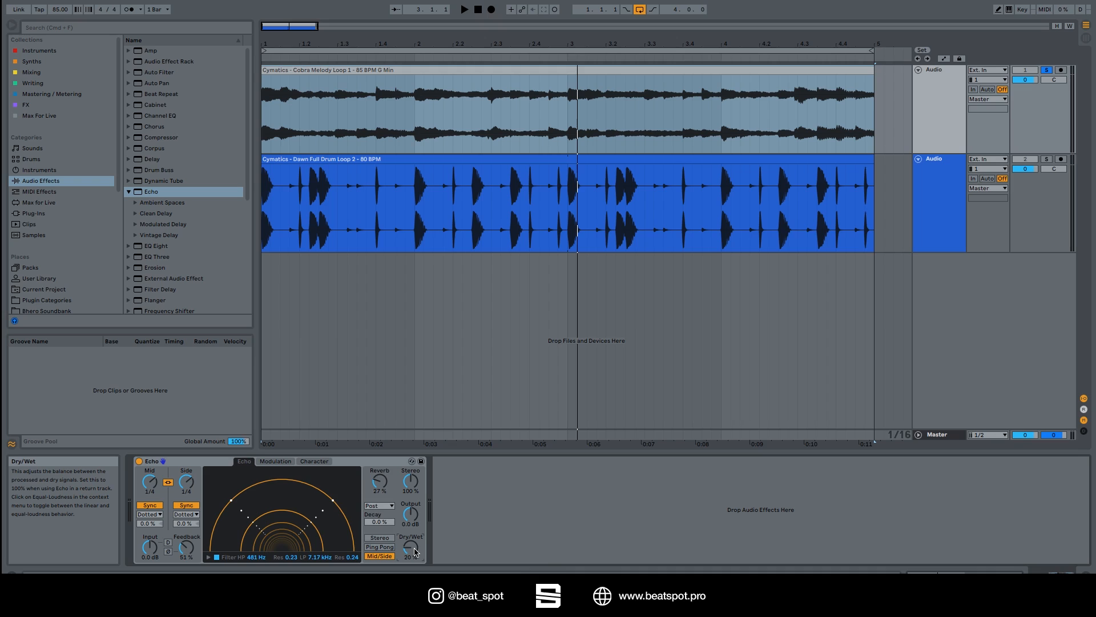
{"action": "left_click_drag", "start_coordinate": [415, 552], "coordinate": [415, 551]}
{"action": "left_click_drag", "start_coordinate": [415, 552], "coordinate": [416, 531]}
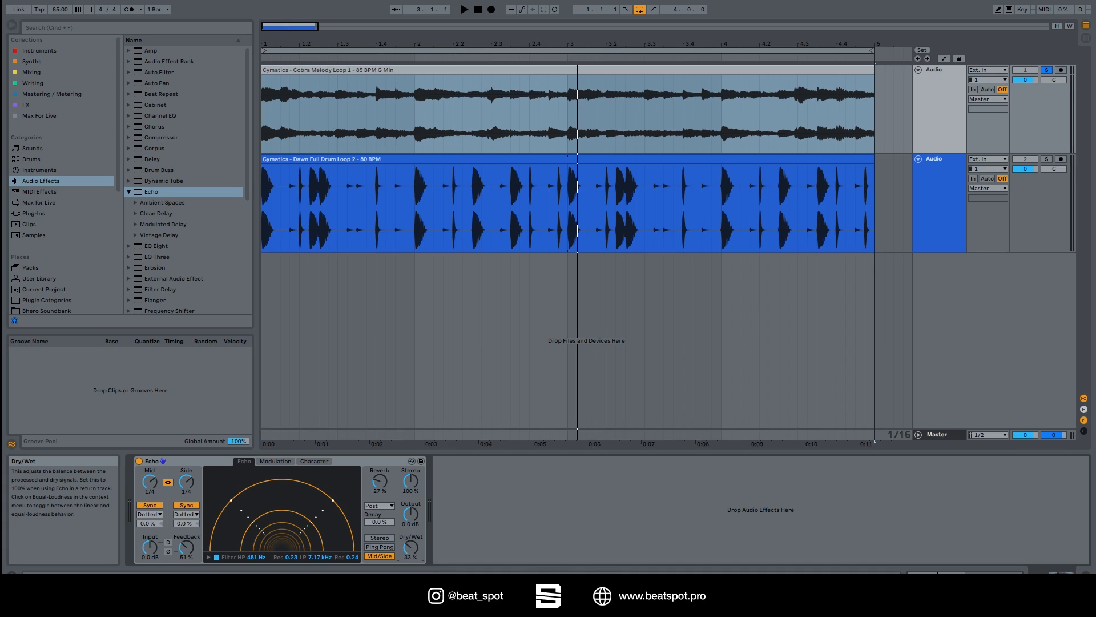